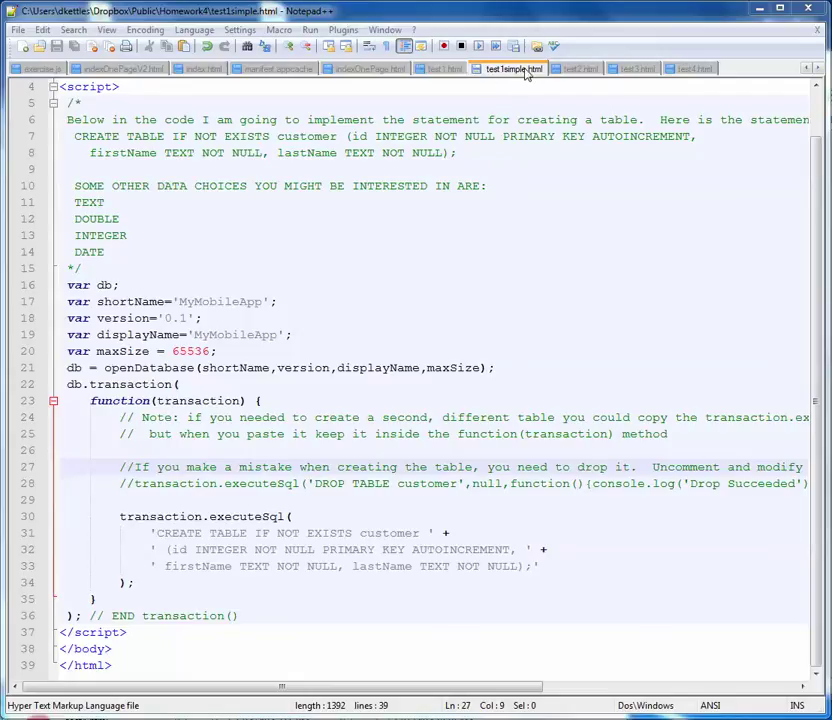
- In test1.html, highlight the four database variables, the openDatabase call and the CREATE TABLE statement
click(434, 70)
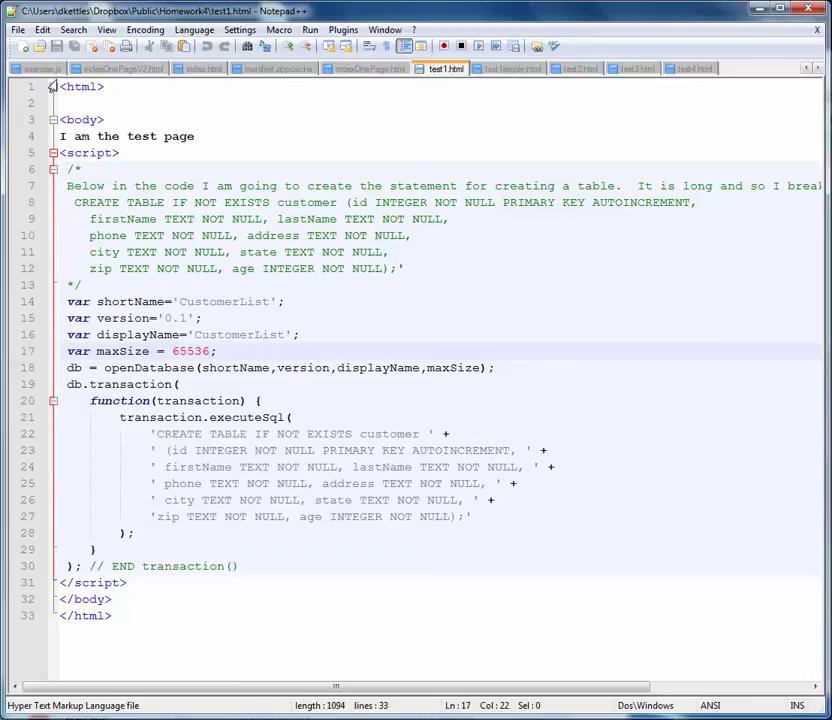
click(64, 152)
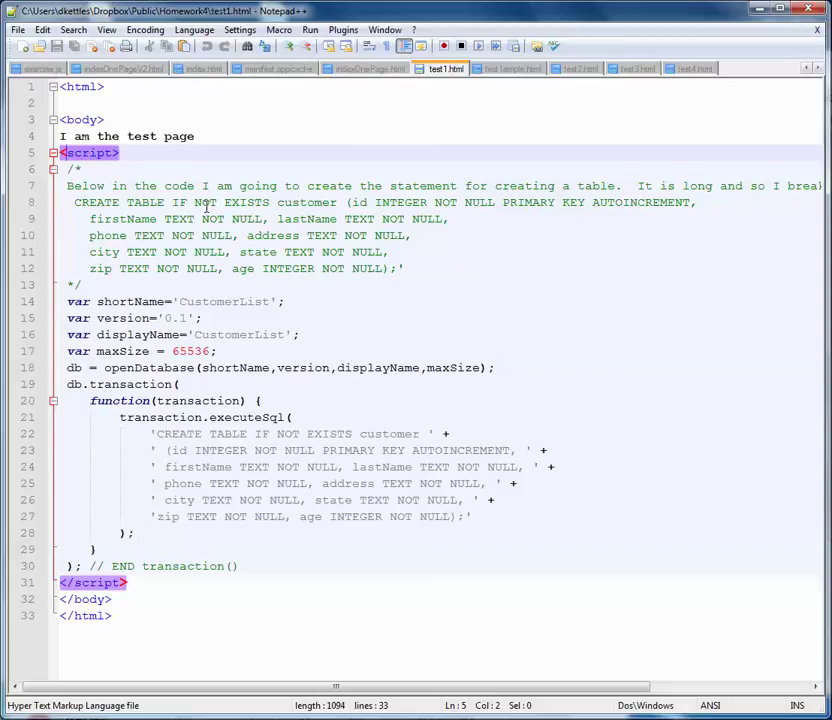
click(101, 318)
click(69, 301)
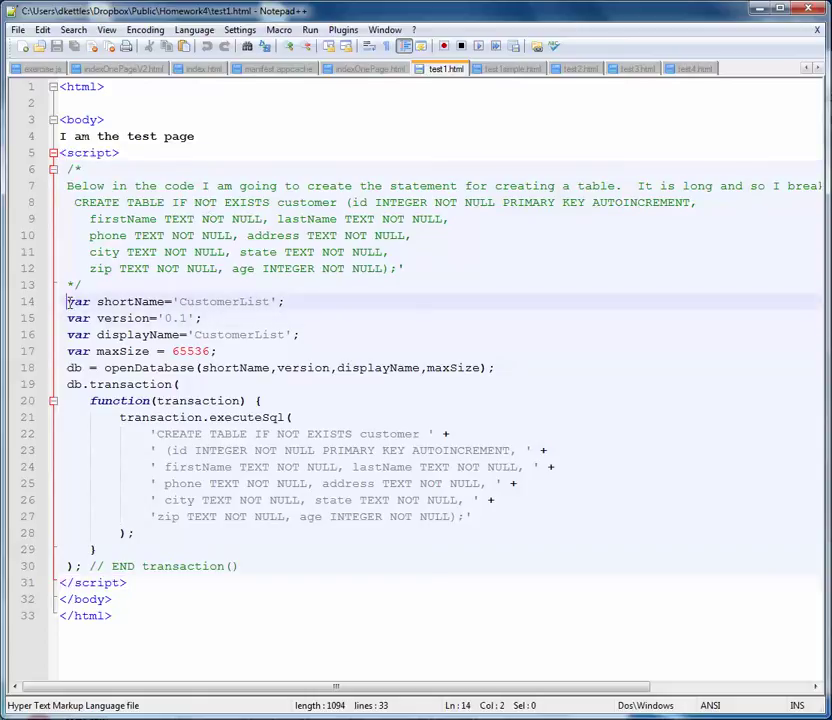
drag(69, 301, 223, 351)
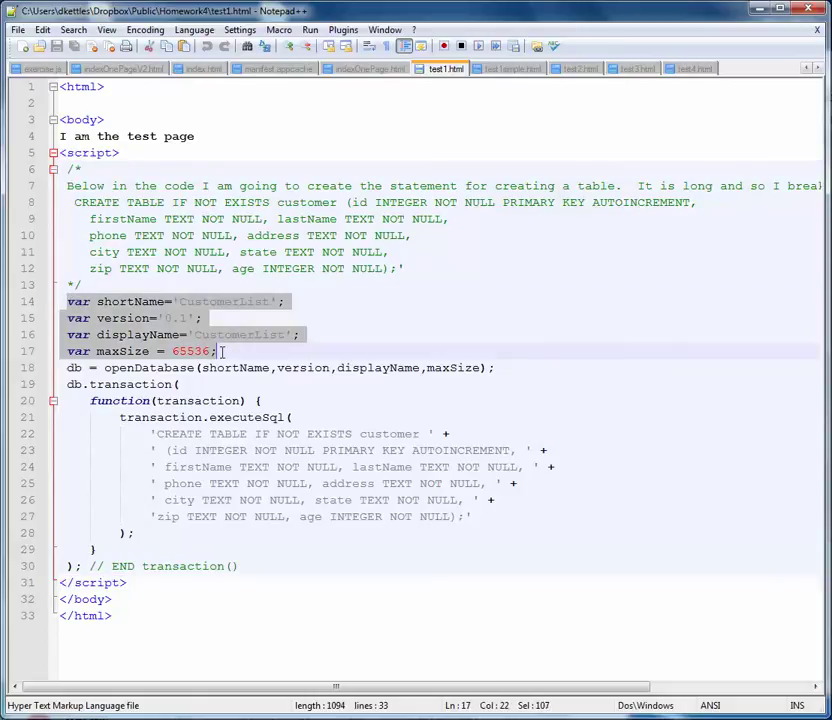
drag(67, 368, 458, 368)
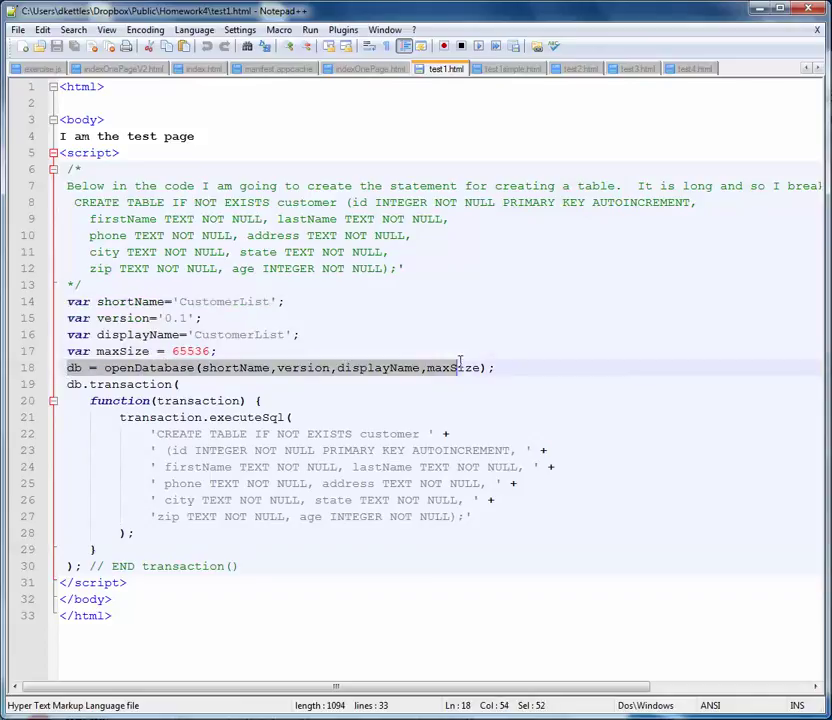
mouse_move(151, 434)
mouse_down()
mouse_move(279, 520)
mouse_move(563, 528)
mouse_up()
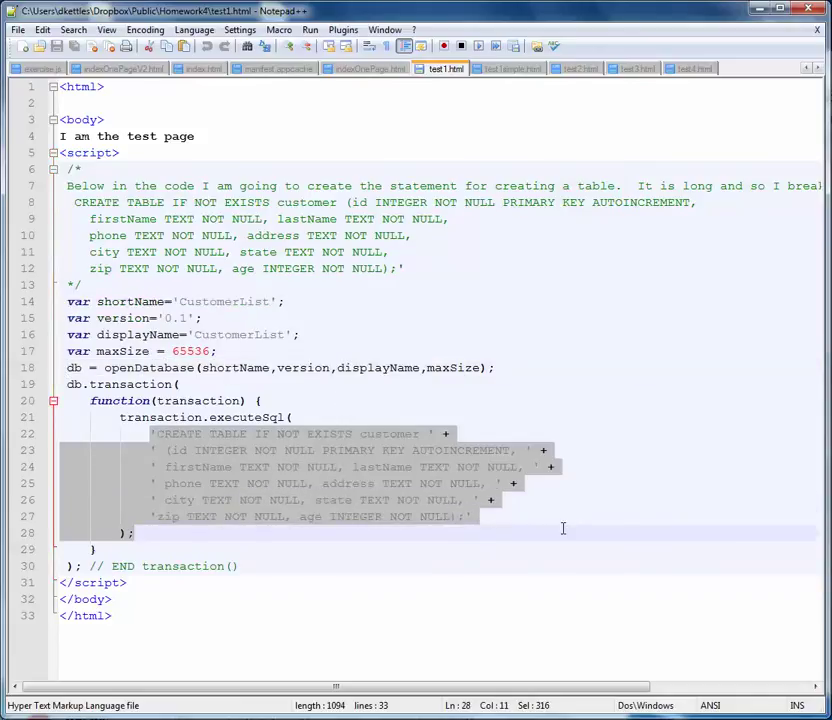
- Highlight the lastName, phone, address, city, state, zip and age INTEGER column definitions
click(405, 500)
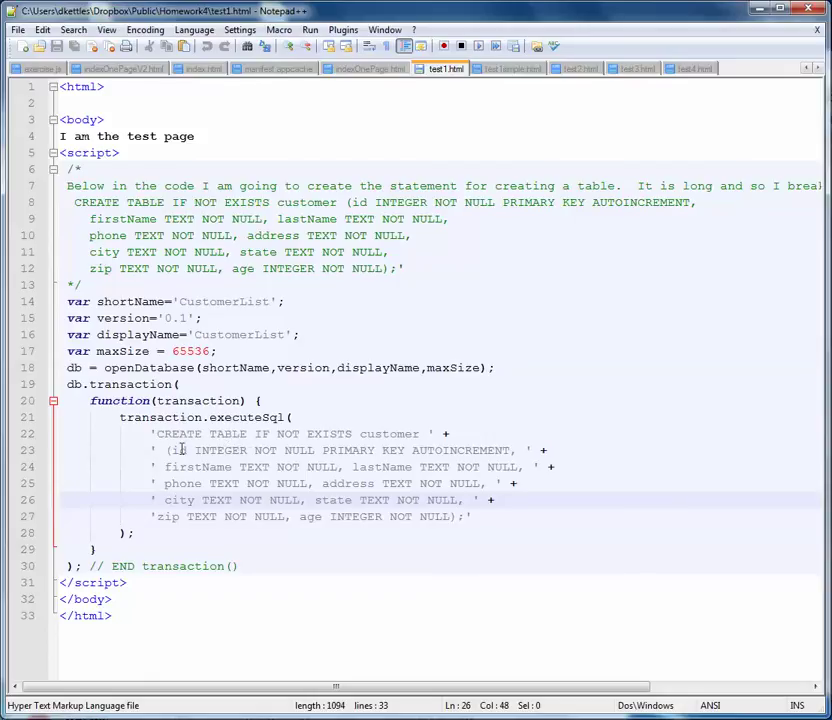
double_click(385, 467)
double_click(167, 484)
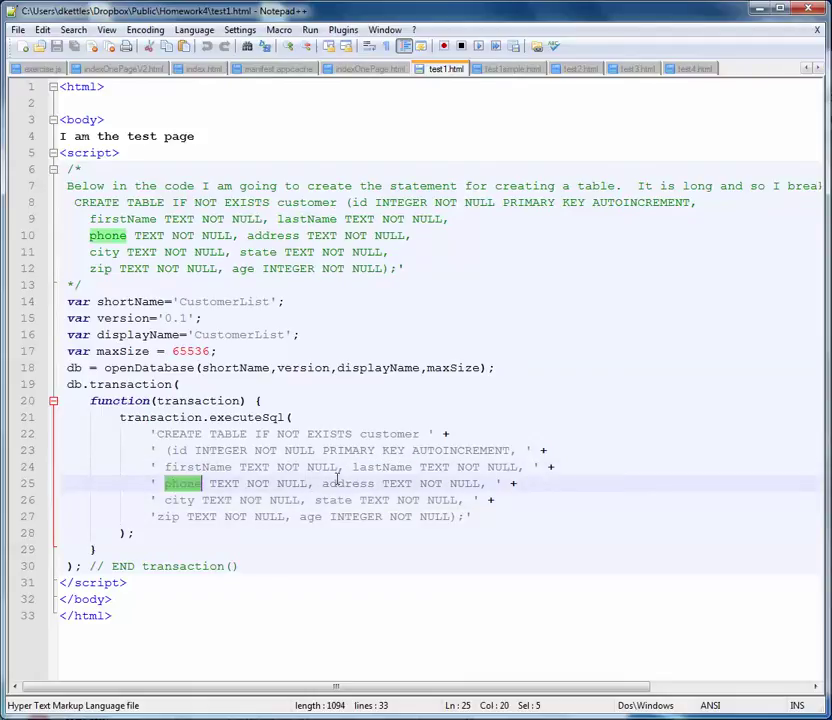
double_click(340, 484)
click(178, 500)
double_click(178, 500)
double_click(330, 500)
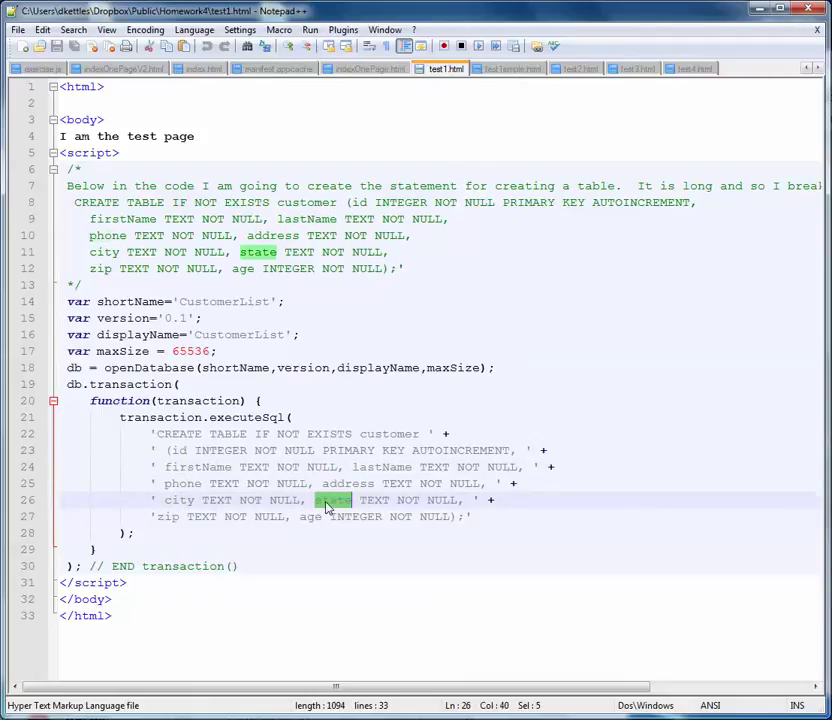
double_click(170, 516)
double_click(309, 516)
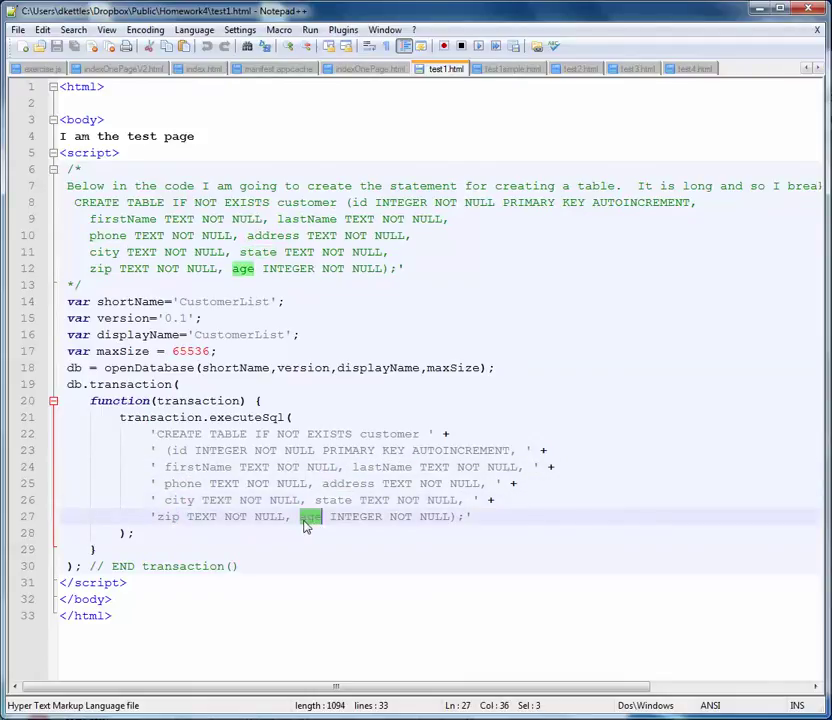
double_click(357, 516)
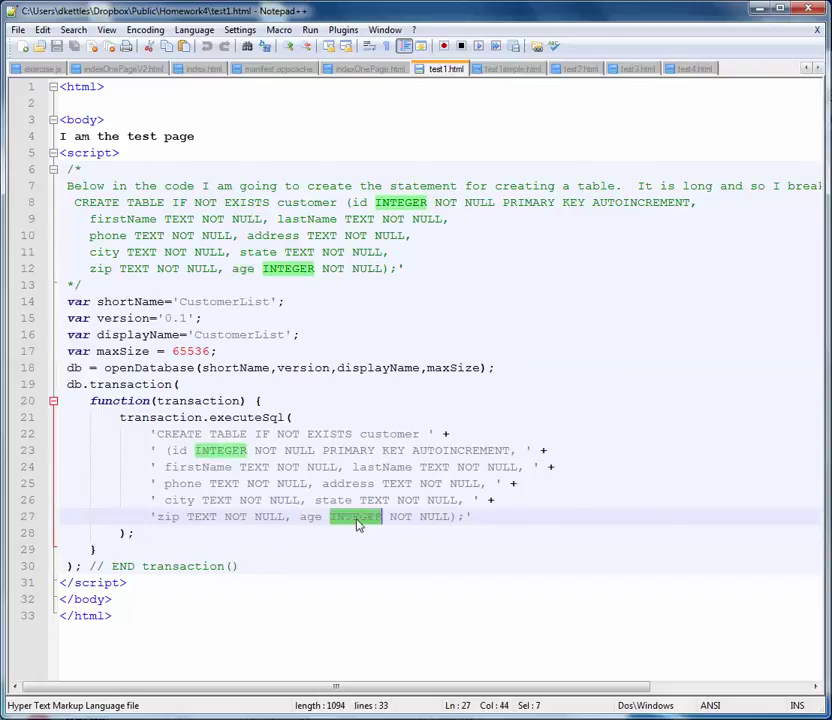
- Select the firstName/lastName line and id's PRIMARY KEY AUTOINCREMENT, then return to test1simple.html
triple_click(254, 467)
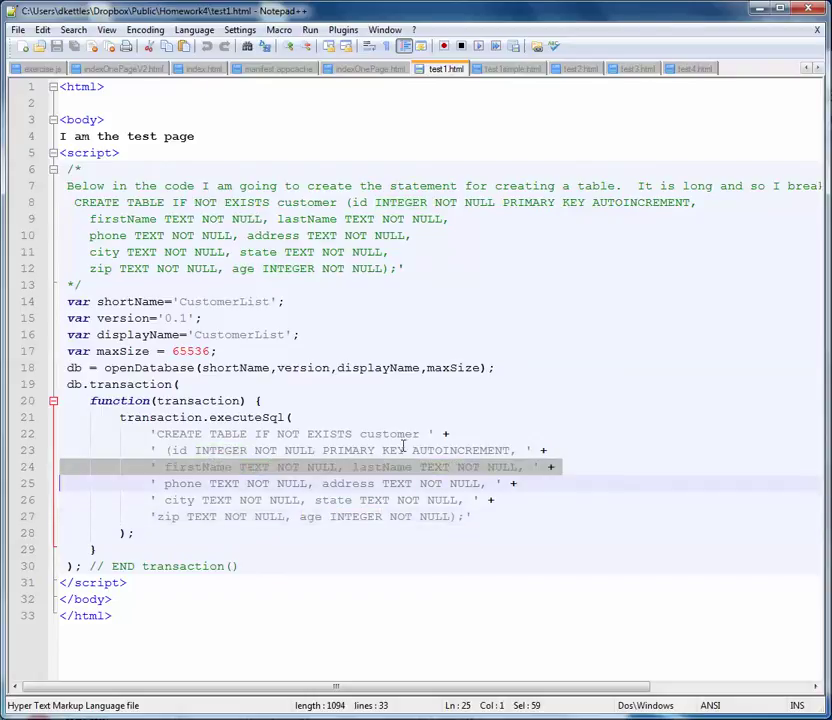
click(278, 450)
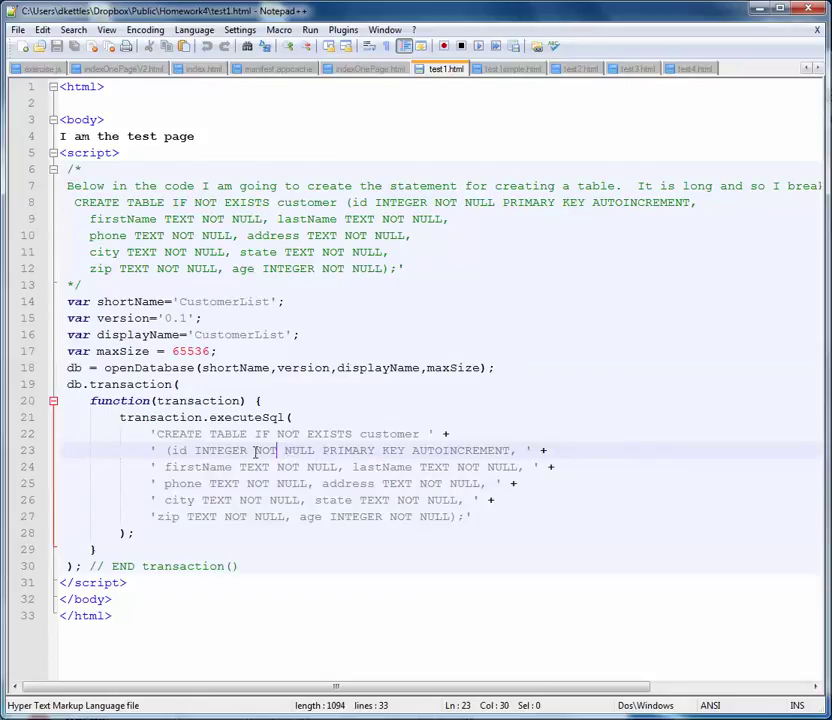
drag(322, 450, 510, 450)
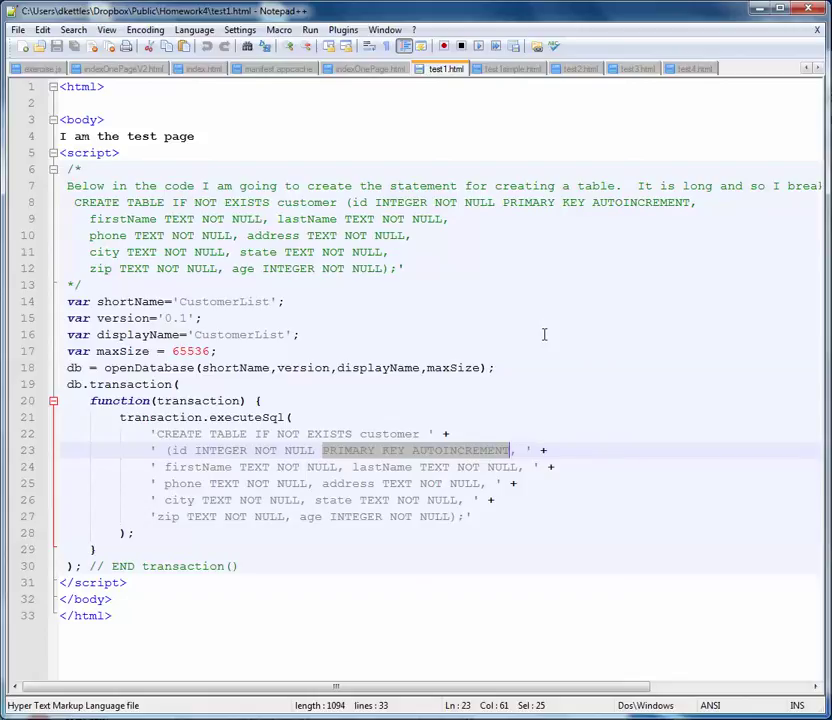
click(513, 69)
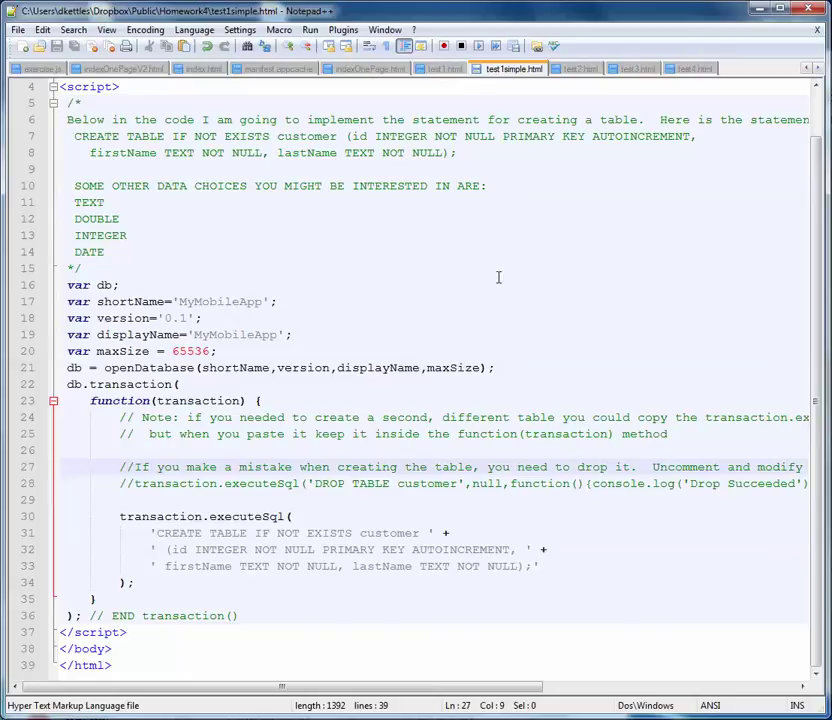
- Highlight the firstName, lastName and id columns, then uncomment the DROP TABLE customer line
double_click(199, 567)
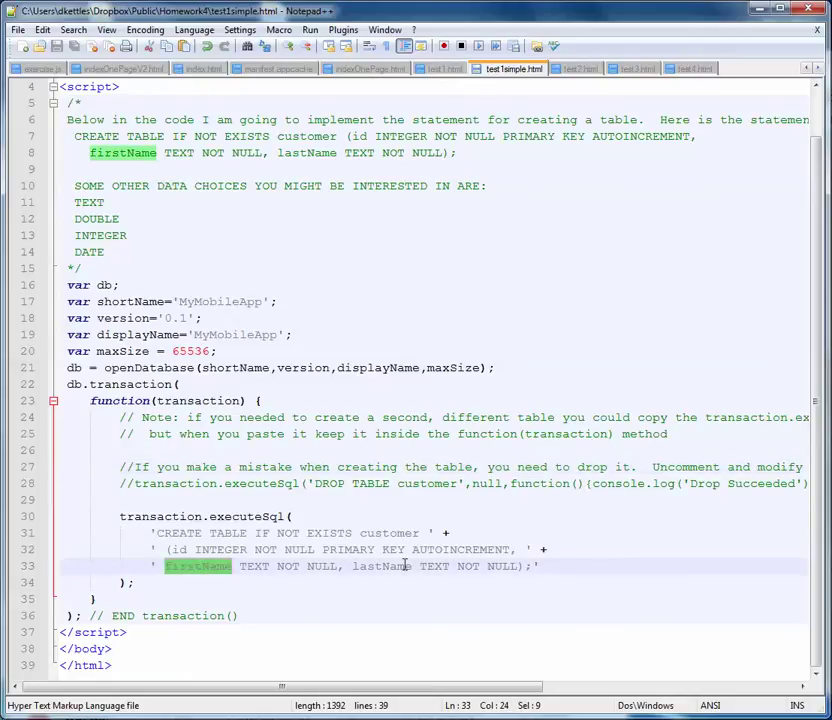
double_click(375, 567)
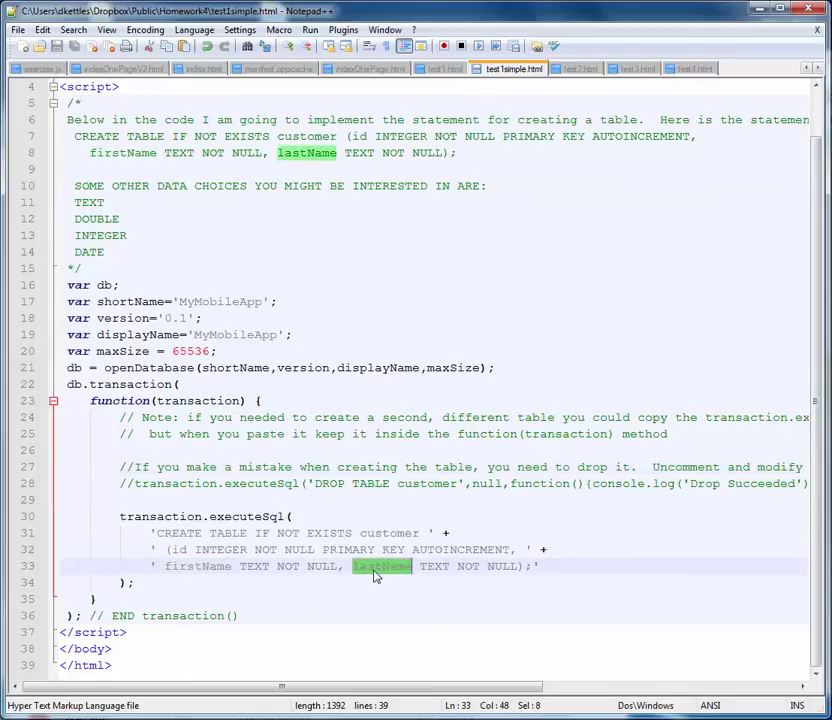
double_click(178, 550)
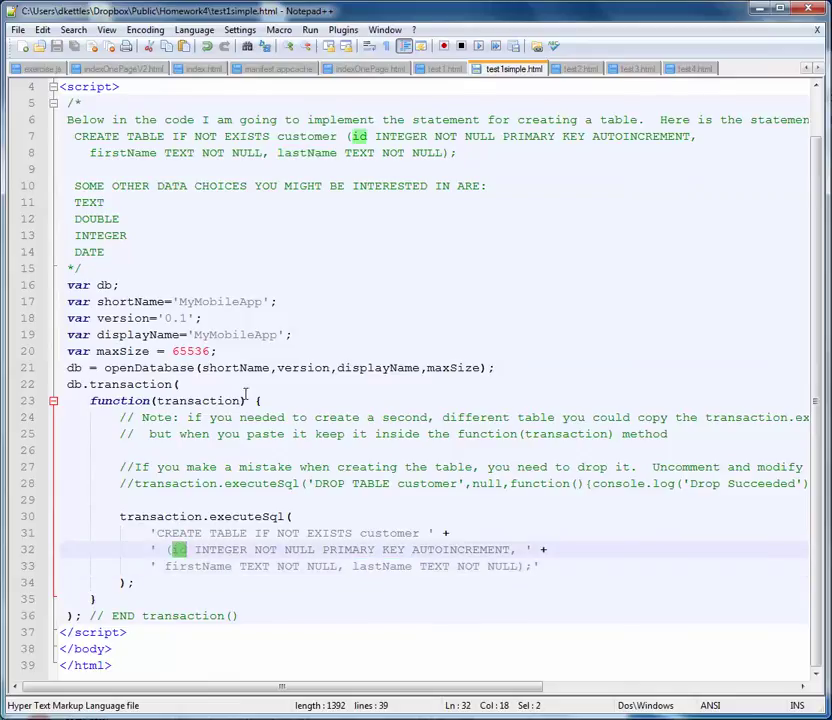
click(138, 484)
key(BackSpace)
key(BackSpace)
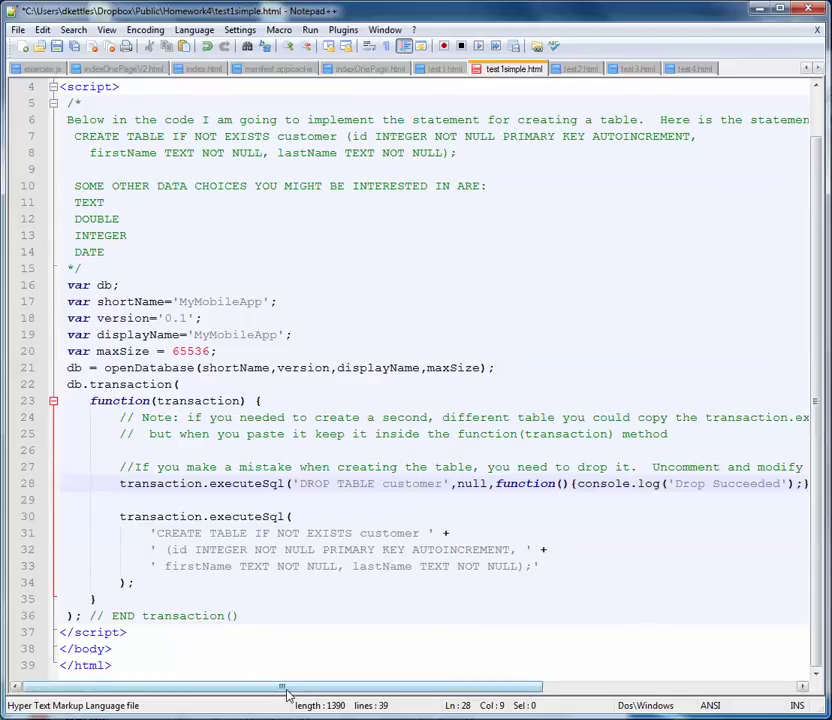
- Inspect the DROP TABLE line's Drop Succeeded and Drop Failed callbacks
mouse_move(283, 687)
mouse_down()
mouse_move(463, 712)
mouse_move(341, 712)
mouse_move(478, 706)
mouse_up()
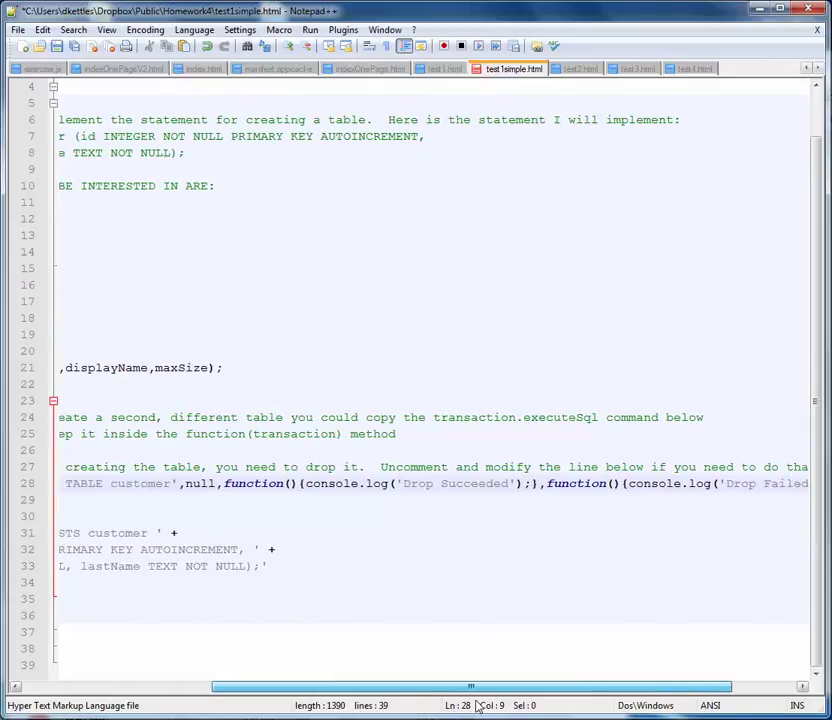
drag(224, 483, 537, 483)
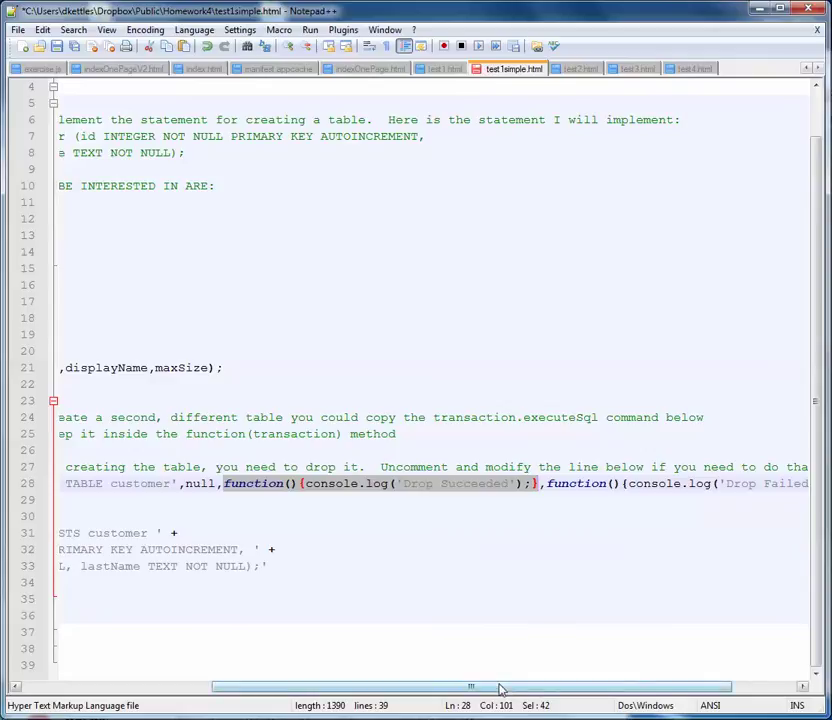
mouse_move(500, 689)
mouse_down()
mouse_move(566, 690)
mouse_move(217, 674)
mouse_up()
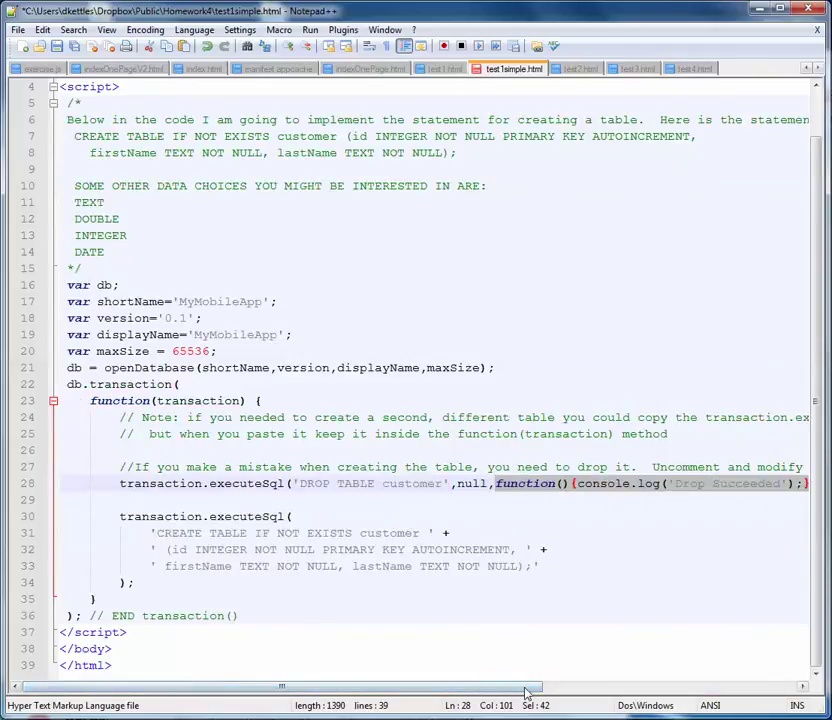
drag(460, 690, 745, 687)
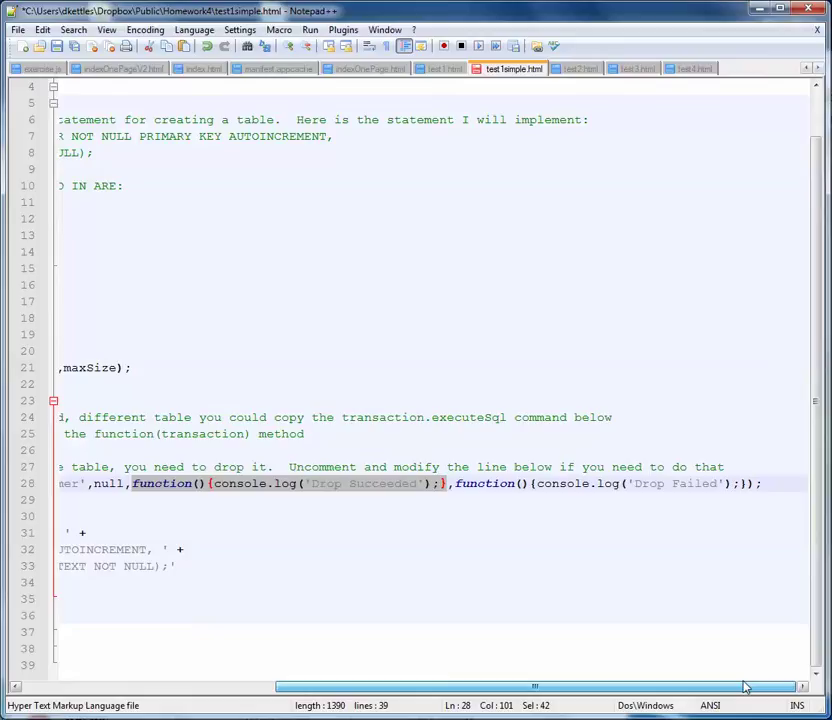
mouse_move(454, 484)
mouse_down()
mouse_move(802, 486)
mouse_move(778, 484)
mouse_up()
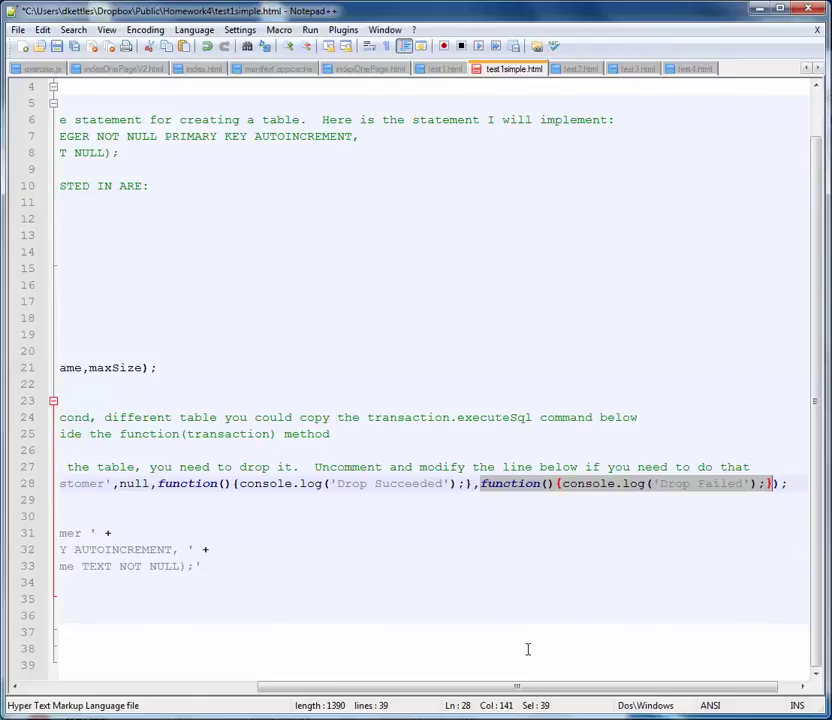
drag(532, 690, 280, 692)
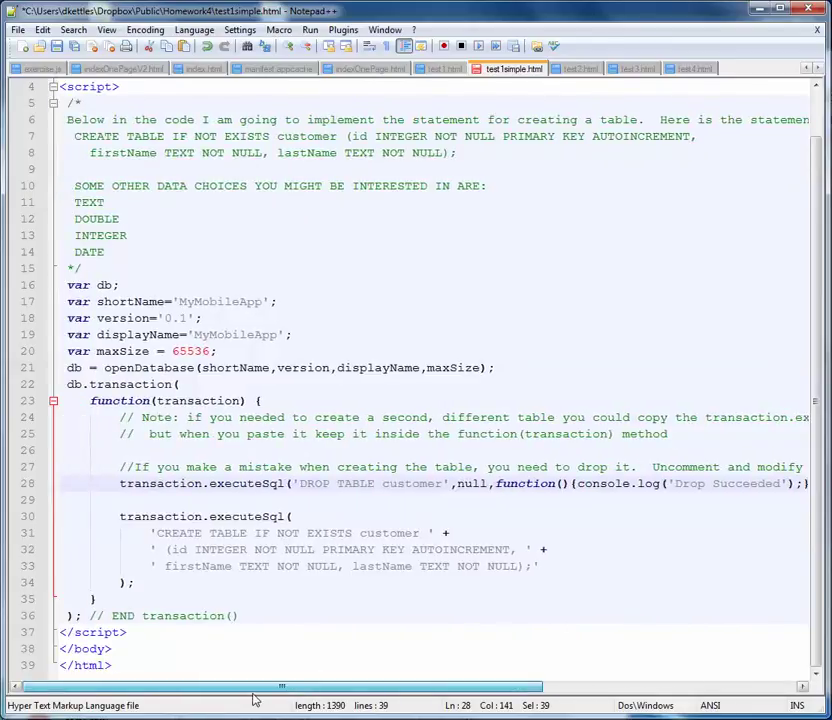
- Glance through test2.html, test3.html and test4.html, return to test1simple.html, then switch to Chrome
click(565, 69)
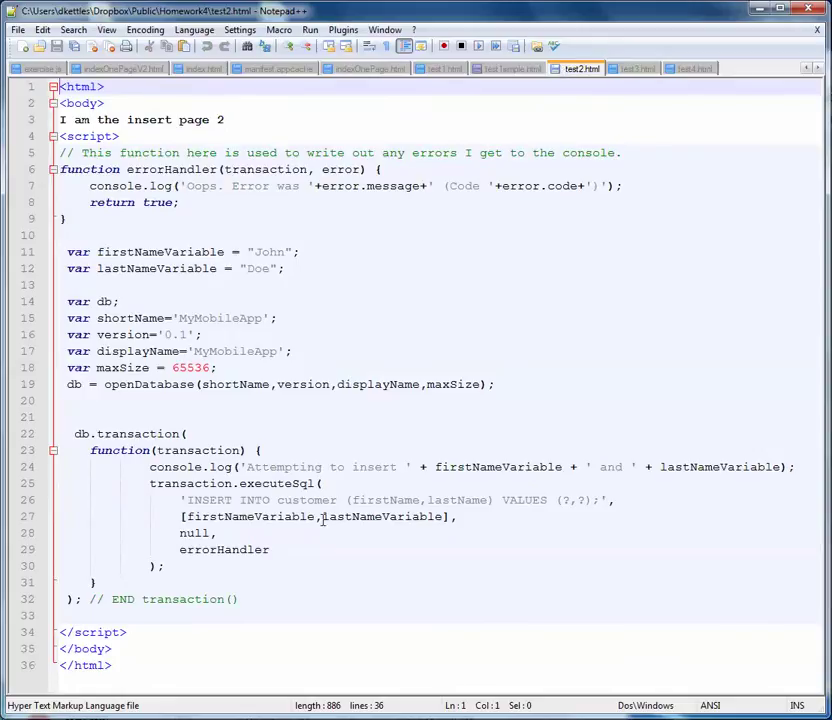
click(632, 70)
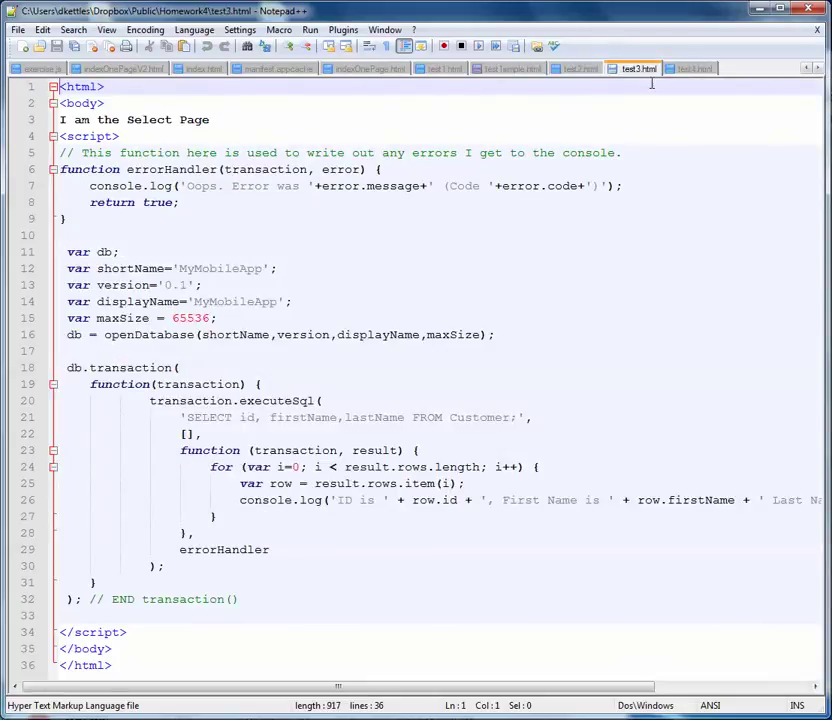
click(689, 70)
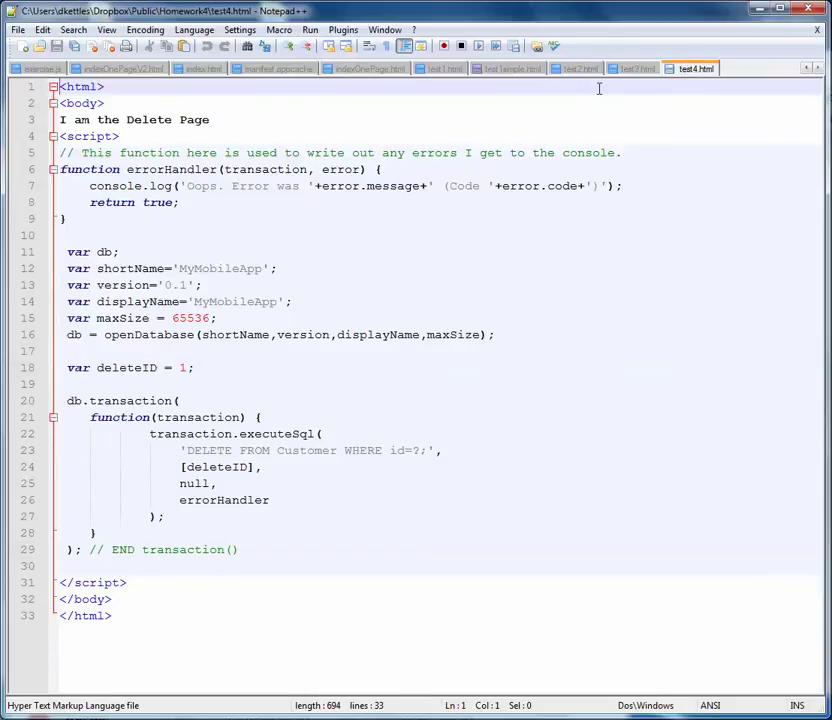
click(490, 70)
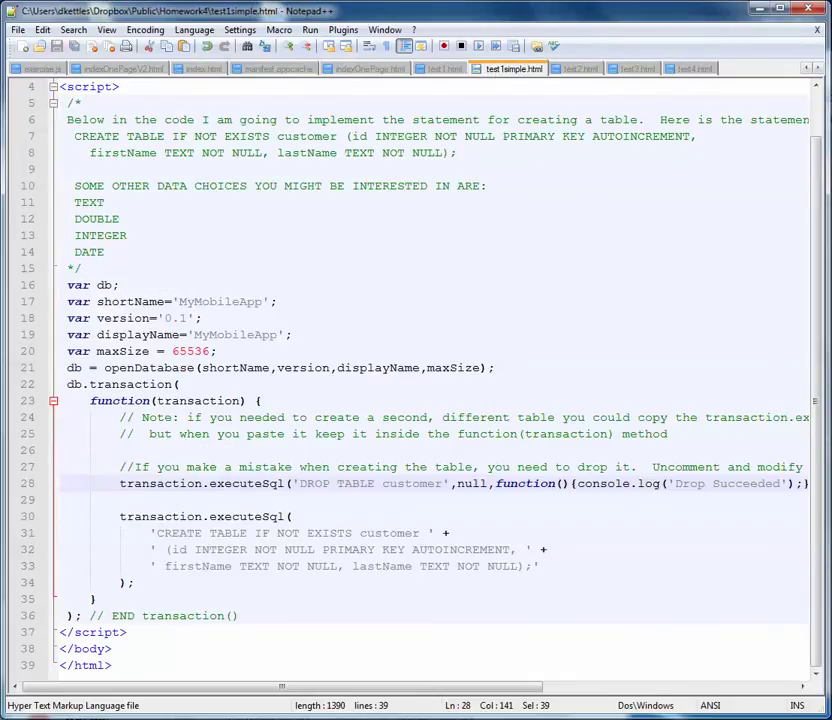
key(alt+Tab)
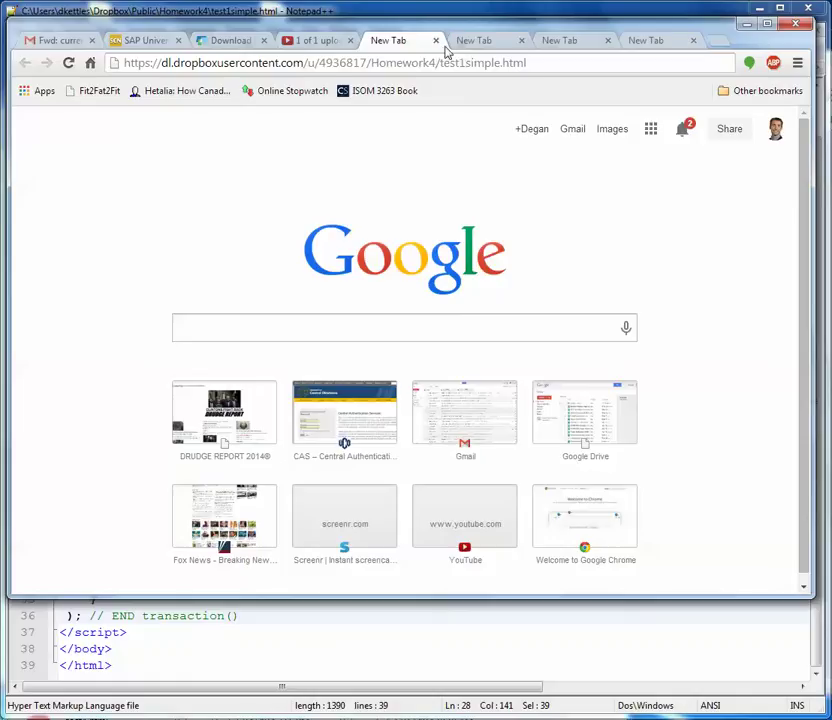
- Open DevTools' stored-data view and load test1simple.html to create the customer table
click(545, 65)
click(545, 65)
key(ctrl+shift+j)
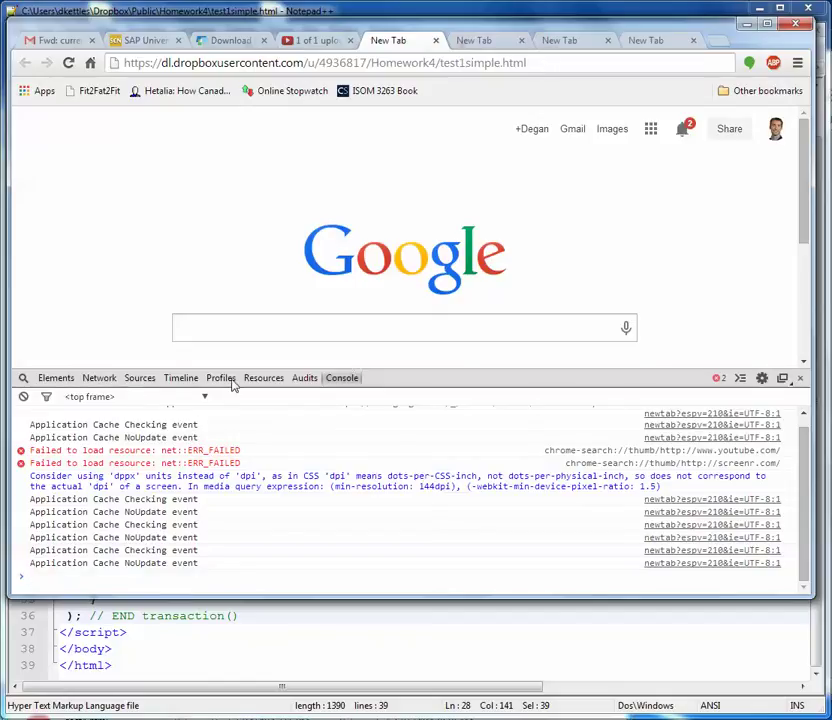
click(265, 381)
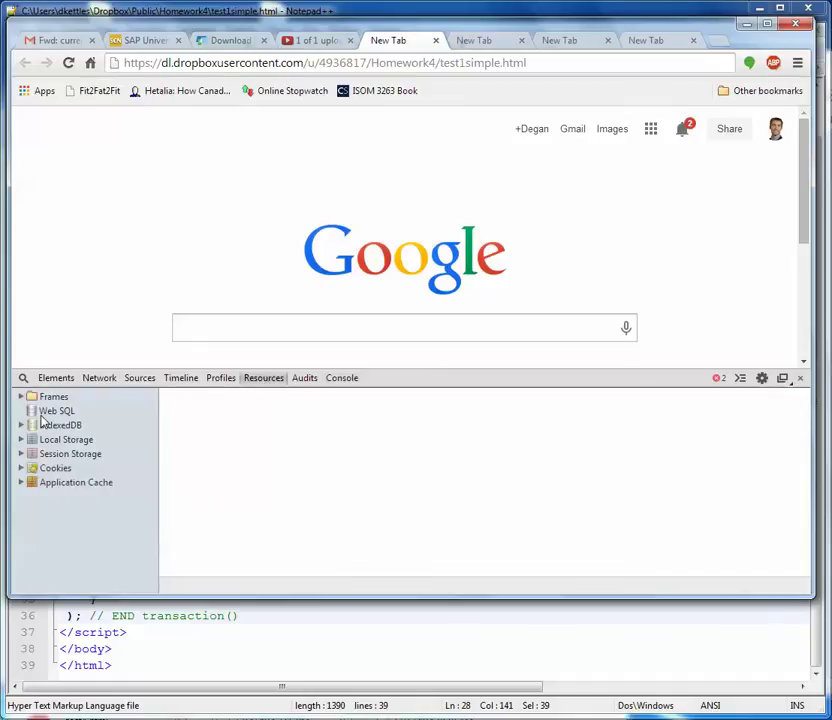
click(577, 64)
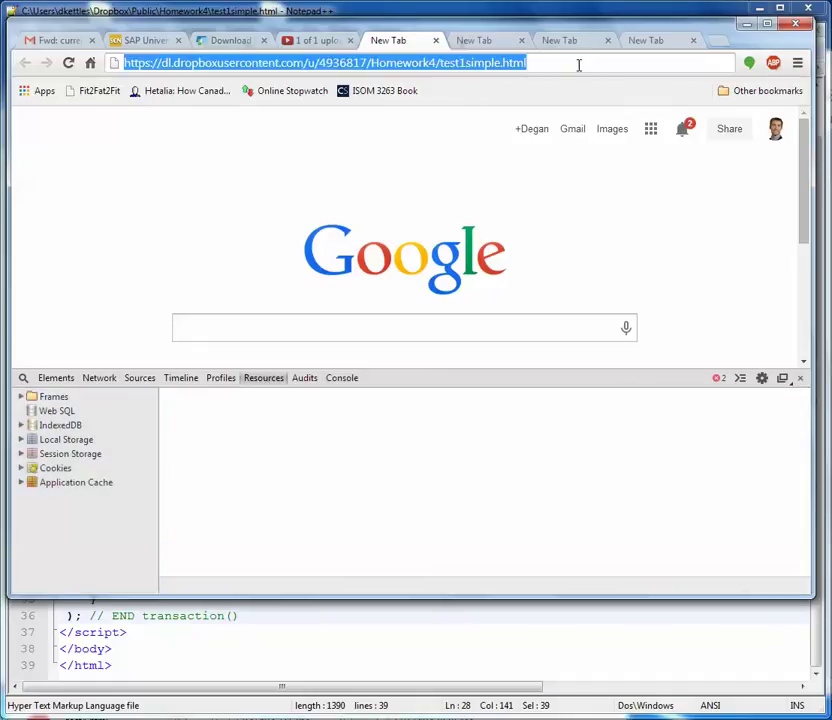
click(579, 64)
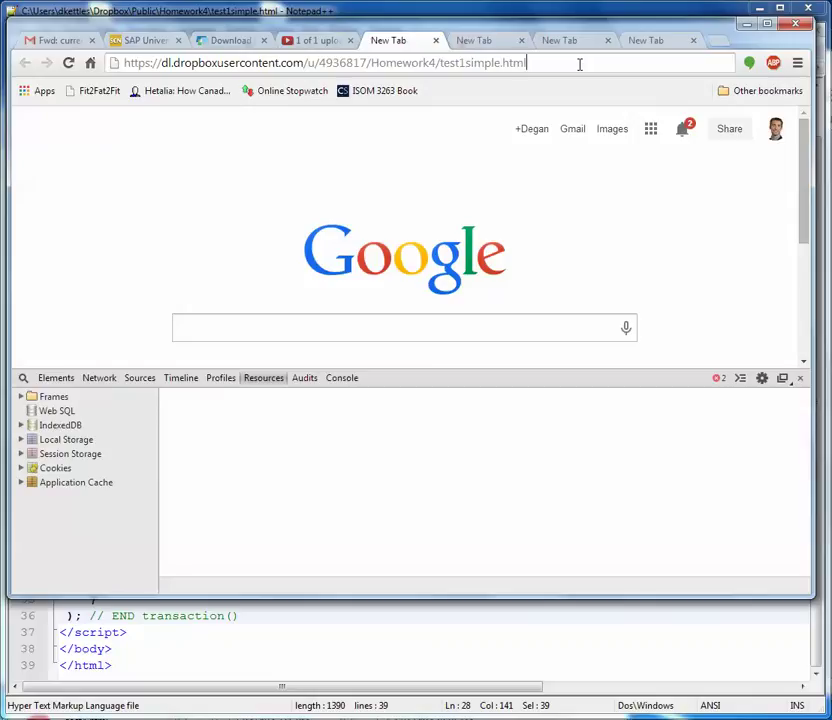
key(Return)
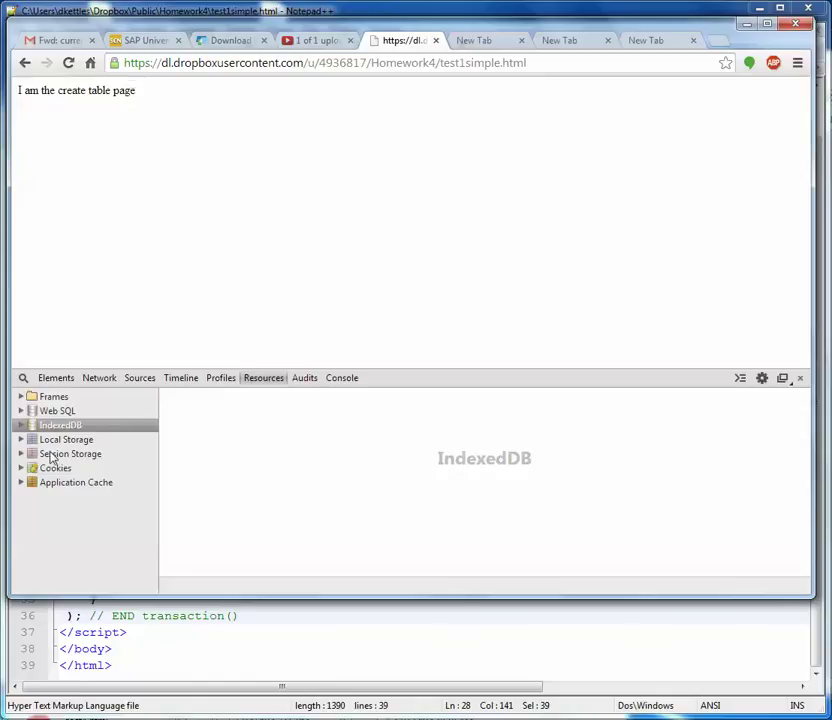
- Confirm Web SQL > MyMobileApp > customer exists and is empty, then return to Notepad++
click(21, 411)
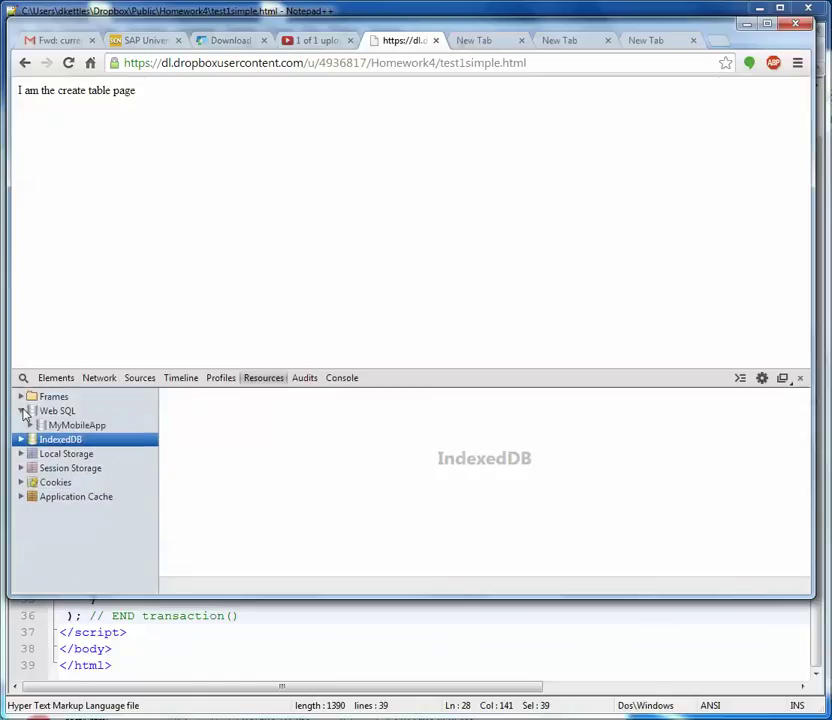
click(58, 428)
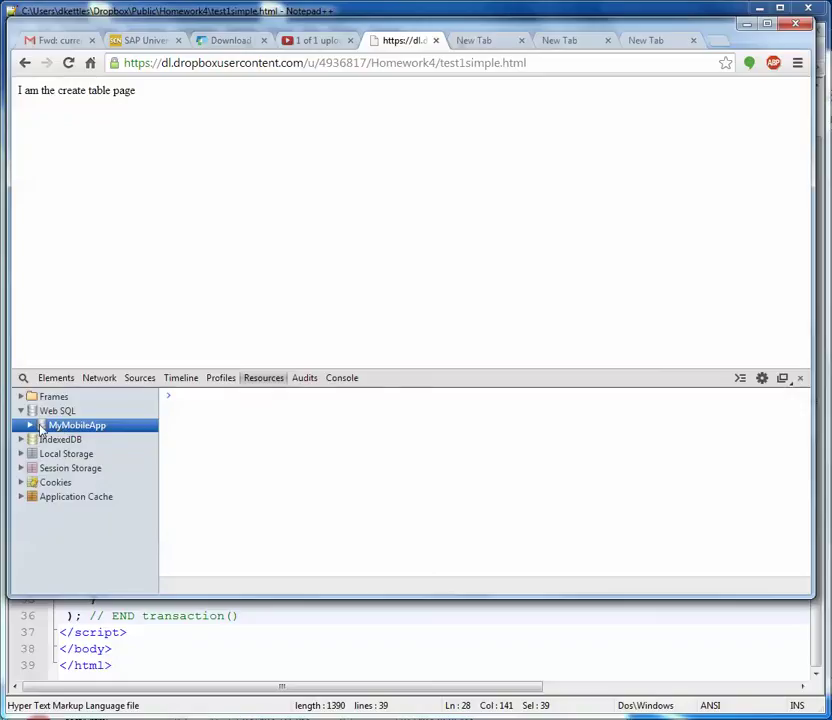
click(30, 425)
click(67, 440)
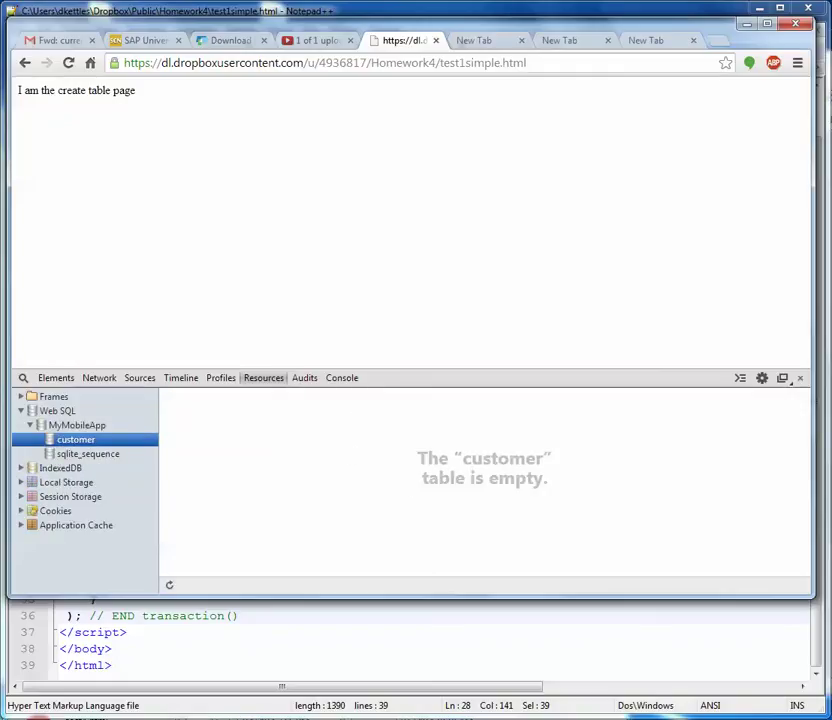
click(182, 665)
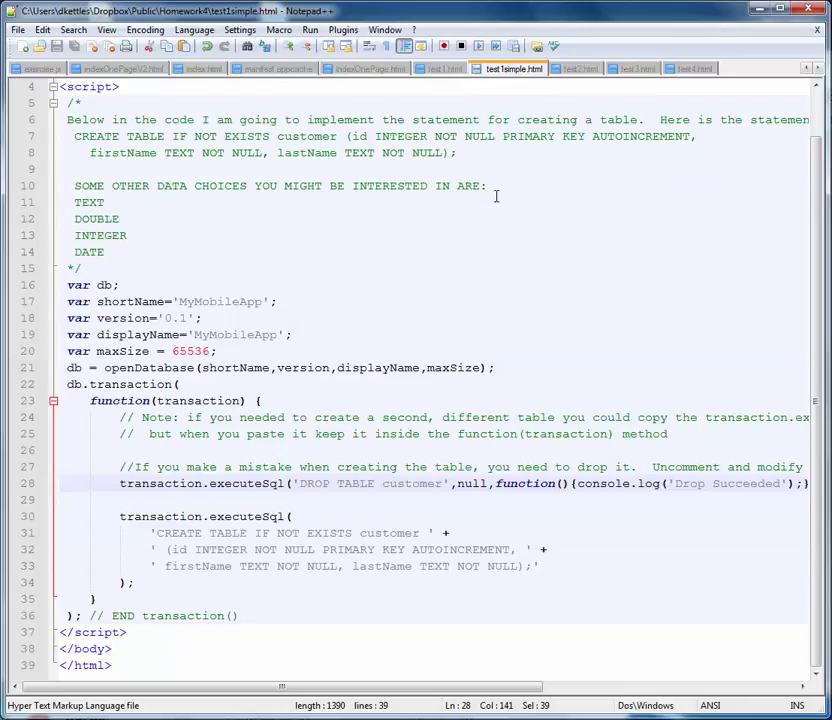
- Select the executeSql CREATE TABLE block on lines 30–34, then switch via Homework4 to Chrome
click(188, 499)
drag(119, 517, 234, 582)
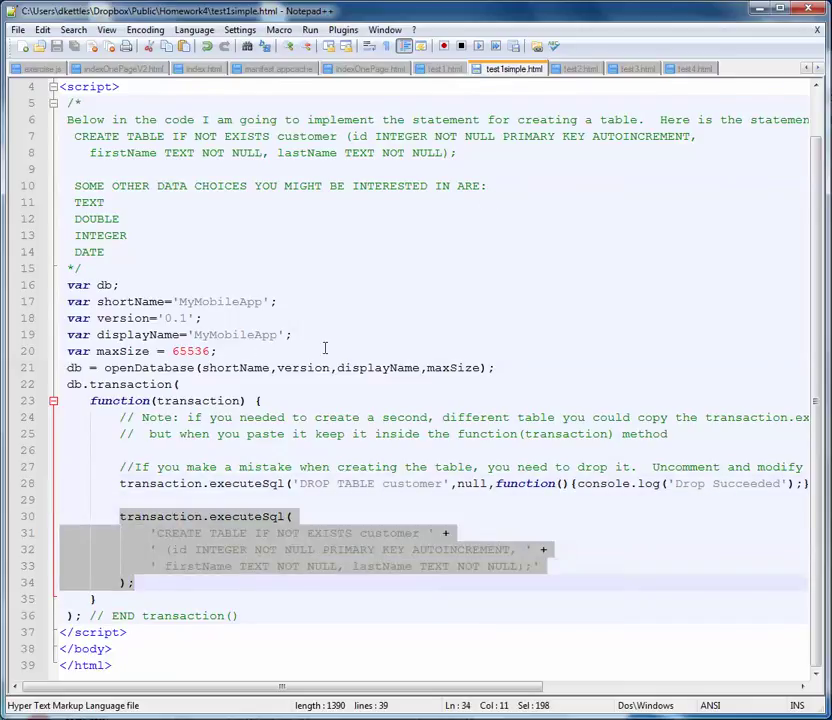
key(alt+Tab)
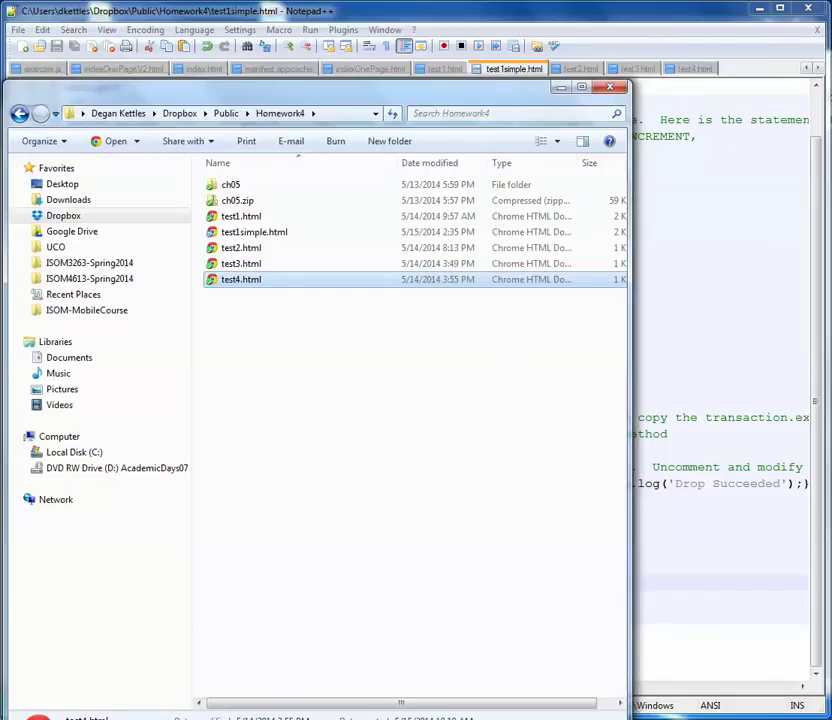
key(alt+Tab)
- In the new Chrome tab, open DevTools and load the test2.html insert page
click(479, 42)
click(525, 64)
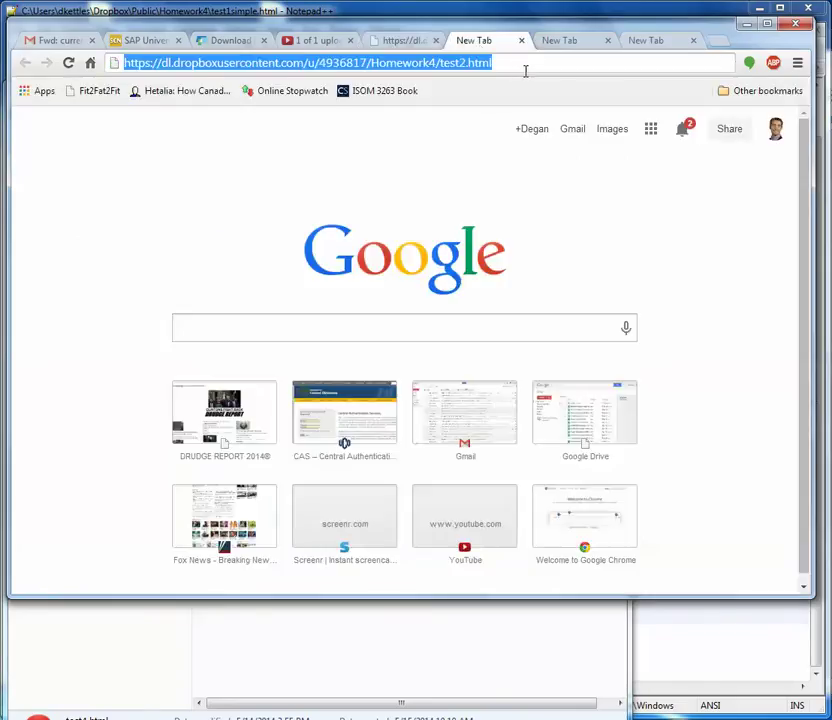
key(End)
key(ctrl+shift+Left)
key(End)
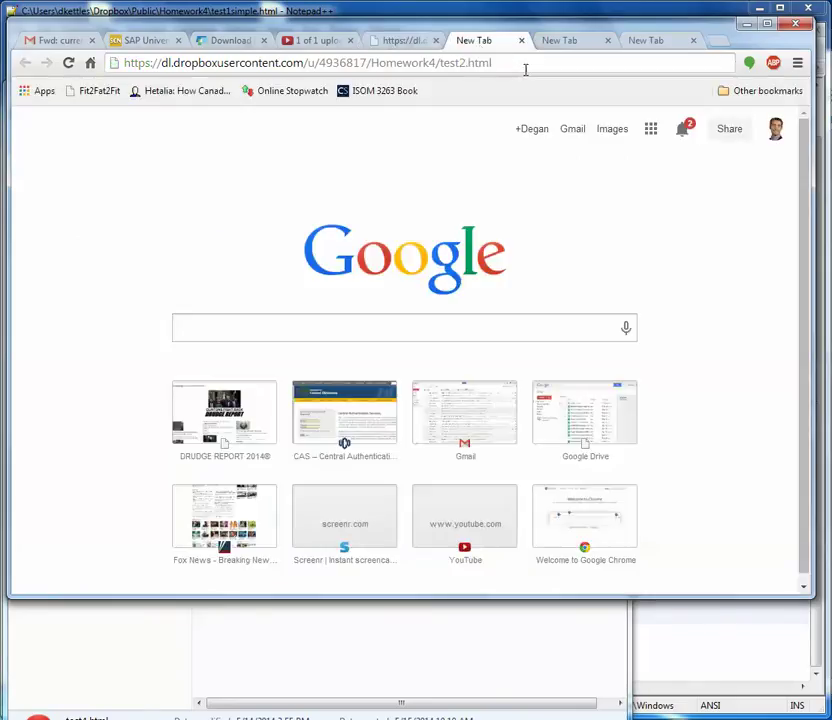
key(ctrl+shift+i)
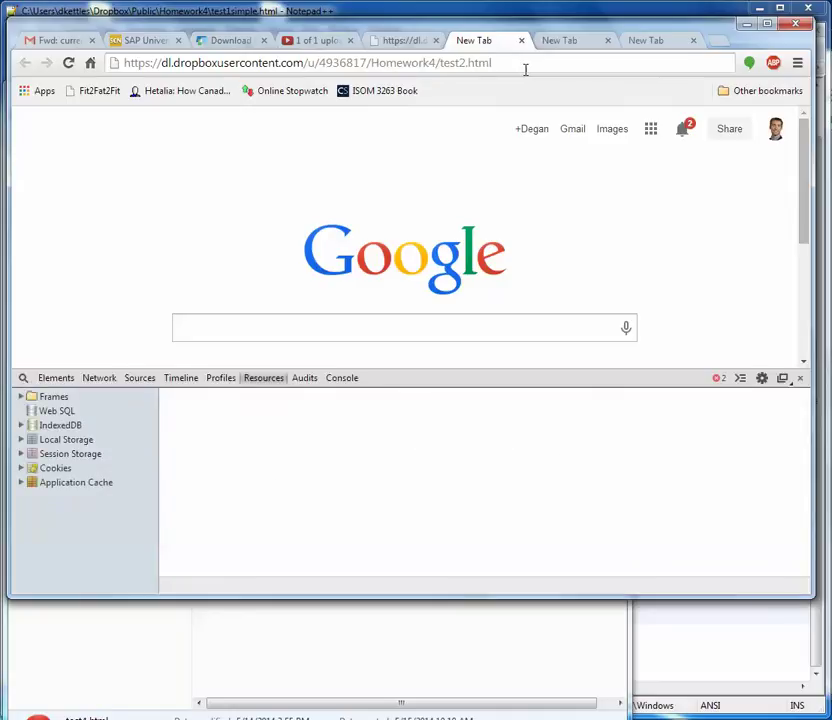
click(533, 64)
key(End)
key(ctrl+shift+Left)
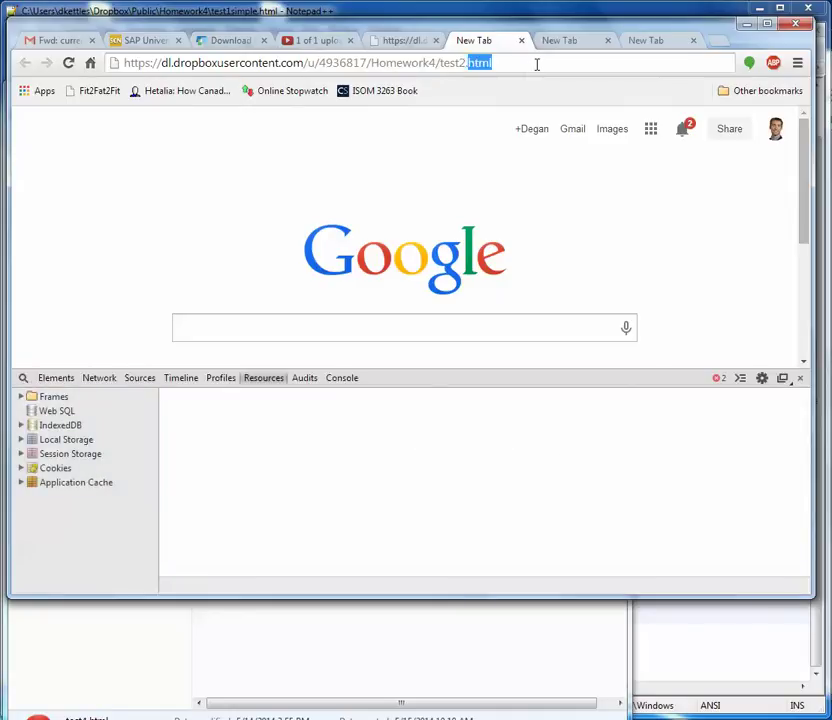
key(End)
key(Return)
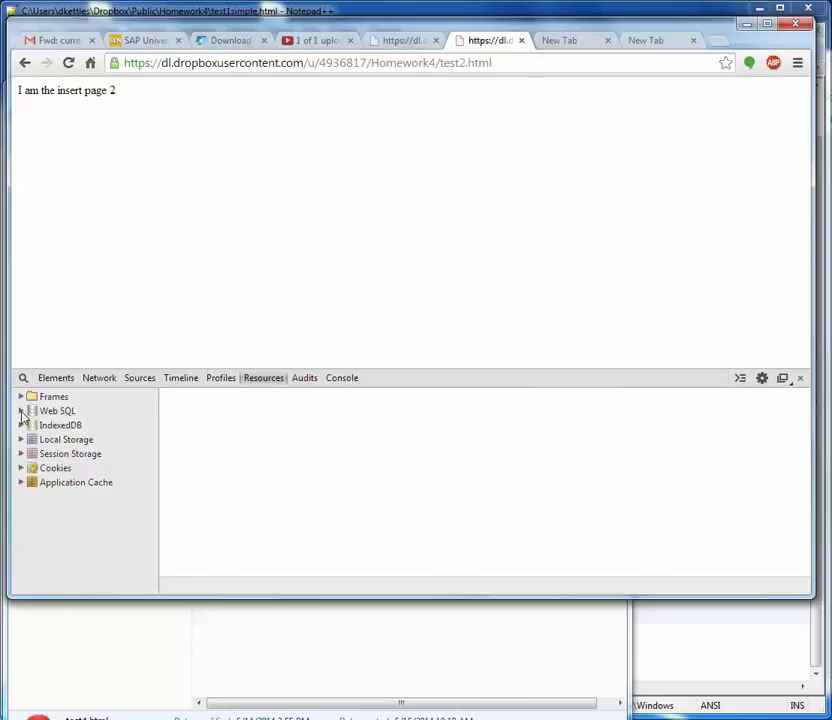
- Check the customer table for the 1, John, Doe row and view the console insert message
click(21, 411)
click(30, 425)
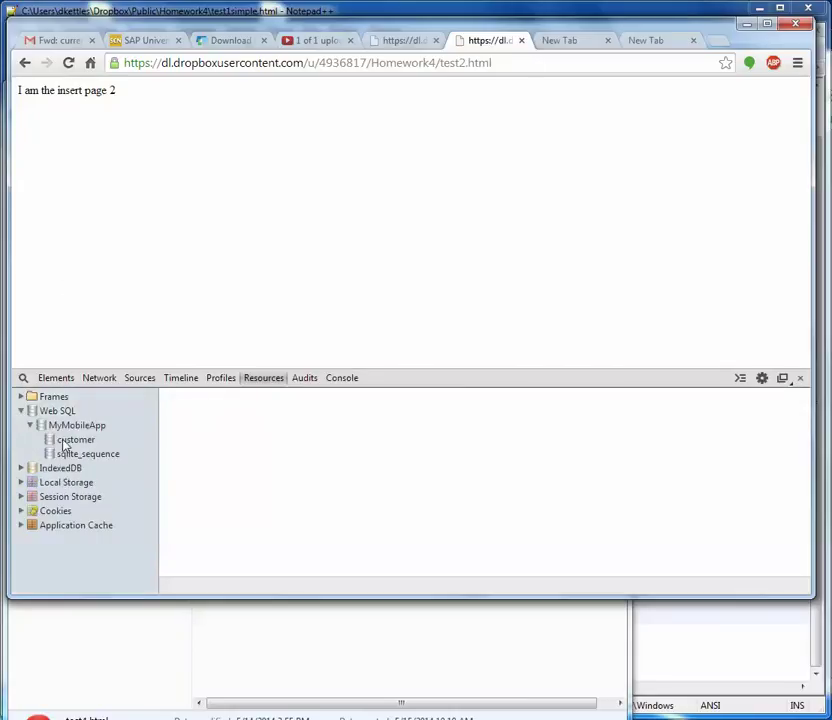
click(63, 442)
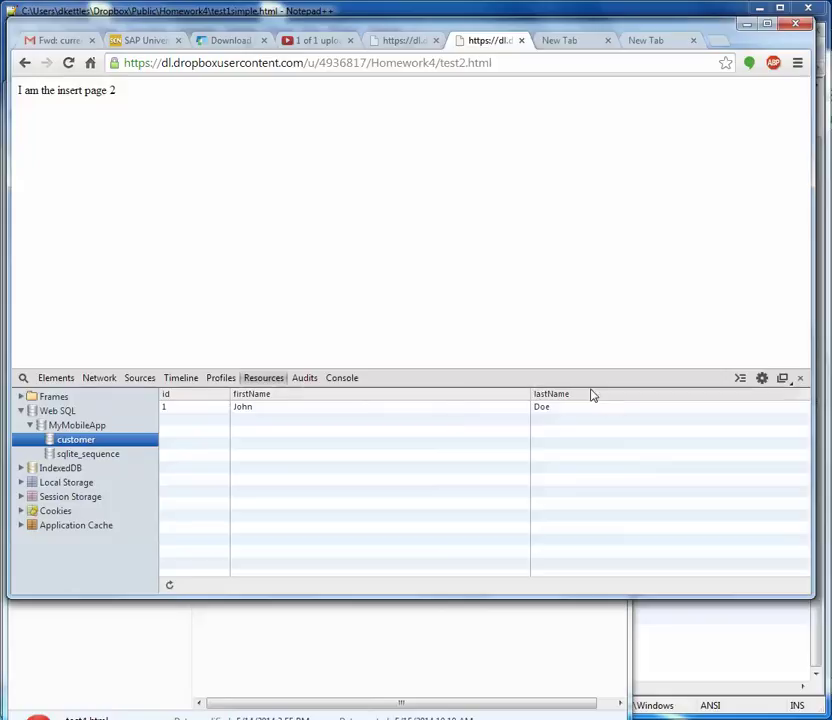
click(343, 378)
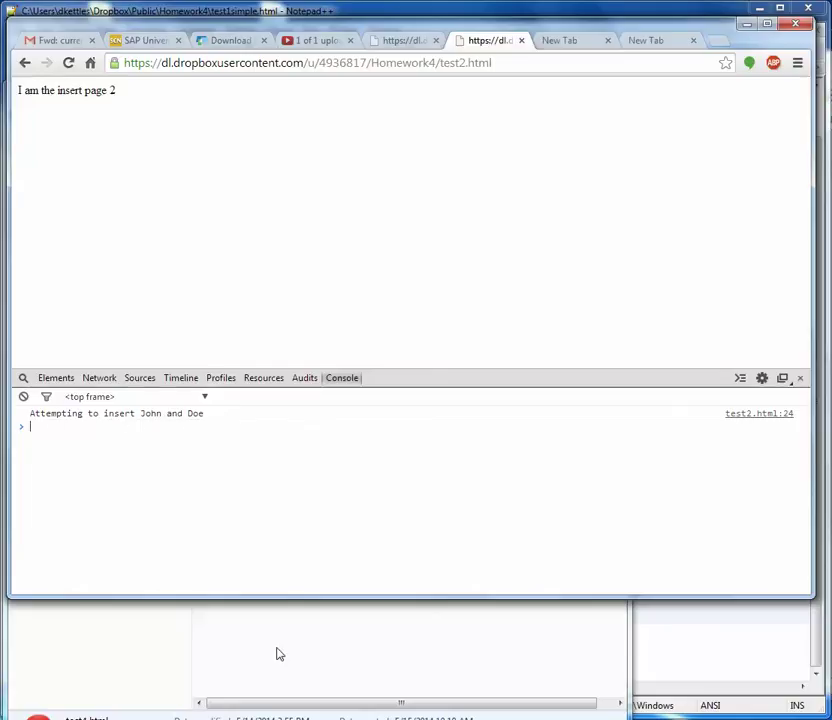
- In test2.html, select line 24's 'Attempting to insert' console.log line, then return to Chrome
click(181, 702)
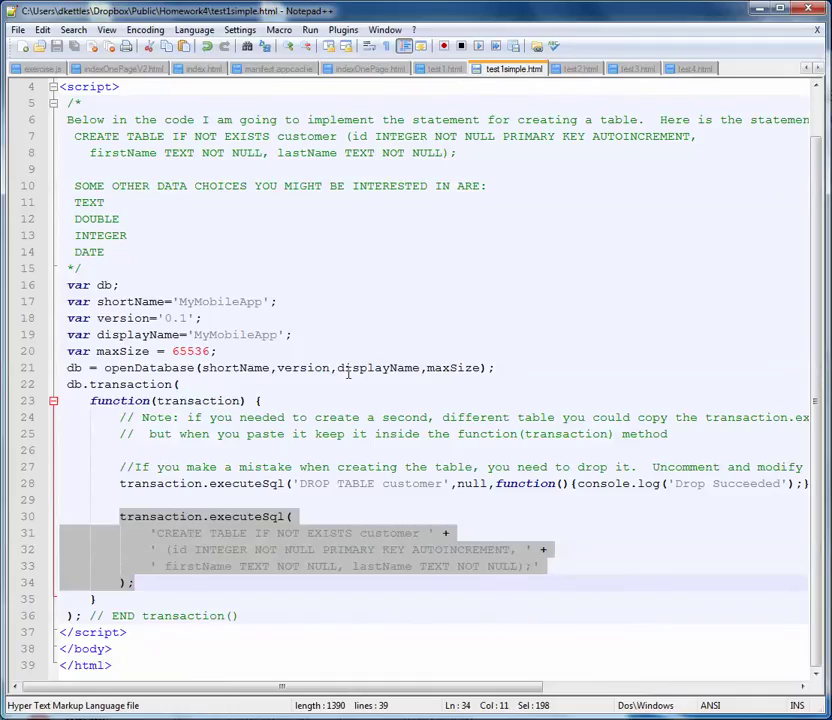
click(584, 69)
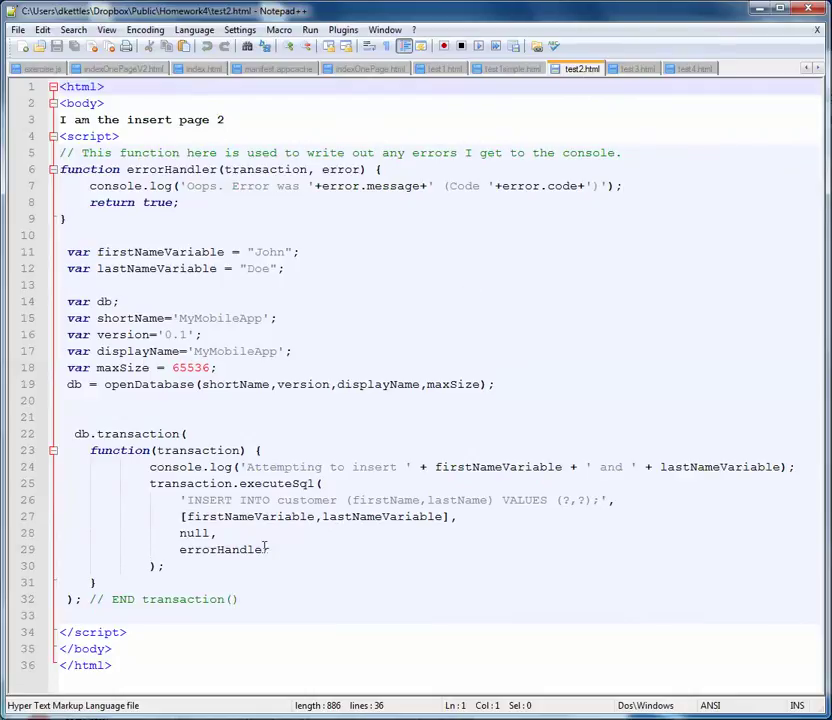
click(155, 465)
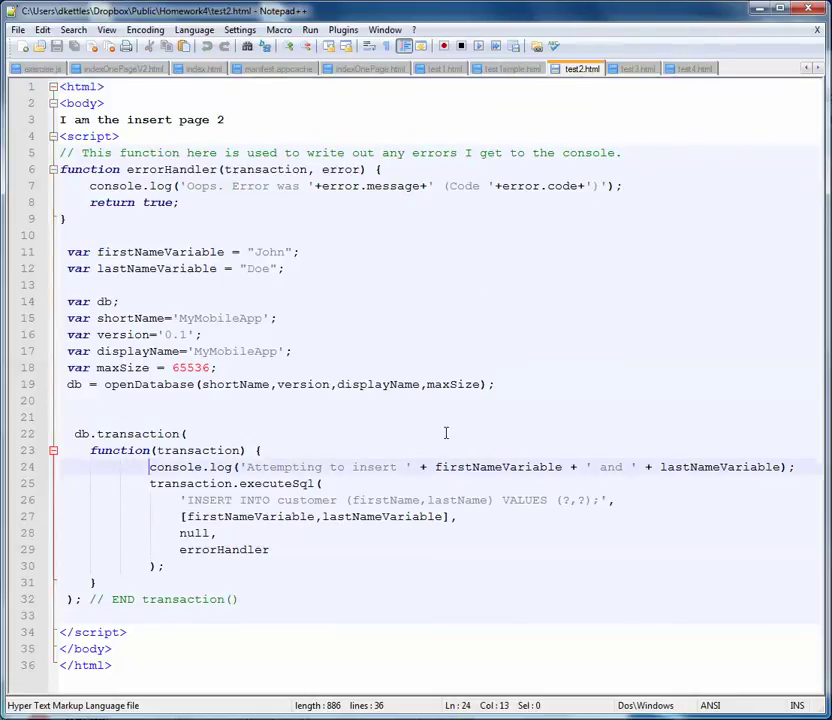
key(shift+End)
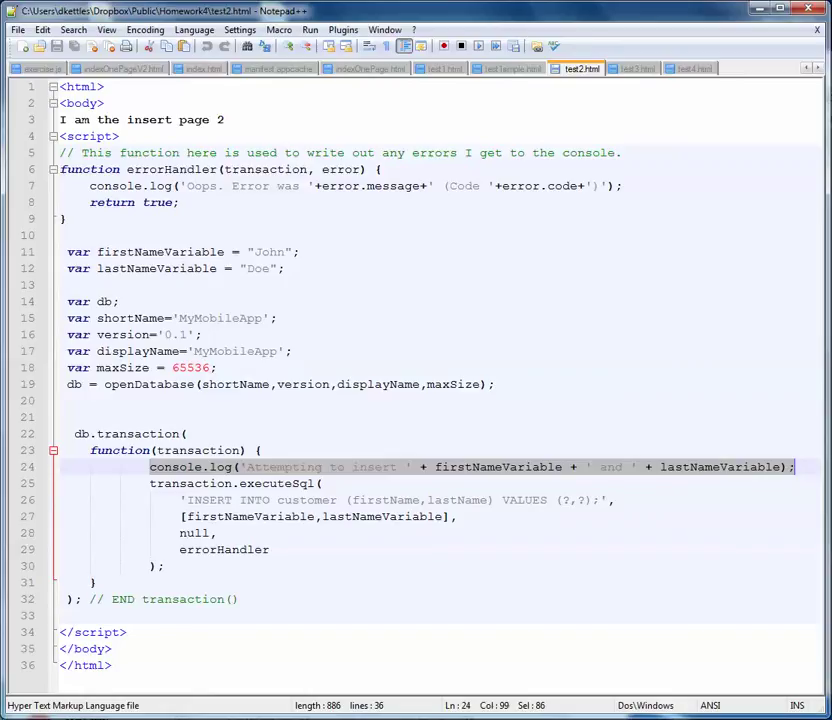
key(alt+Tab)
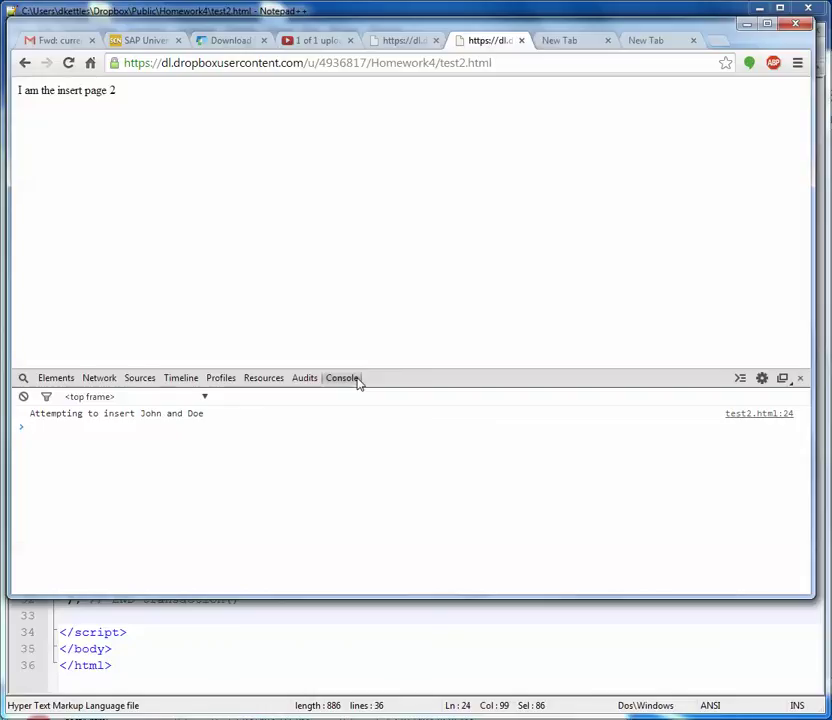
- Load test3.html with the console open to log ID 1, John Doe, then go to the test2.html tab
click(555, 44)
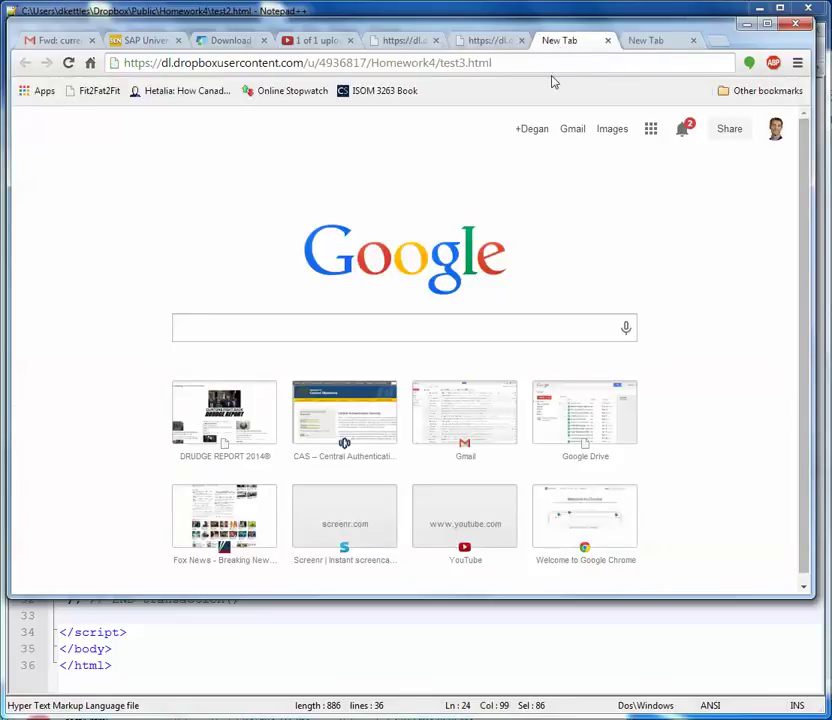
key(ctrl+shift+j)
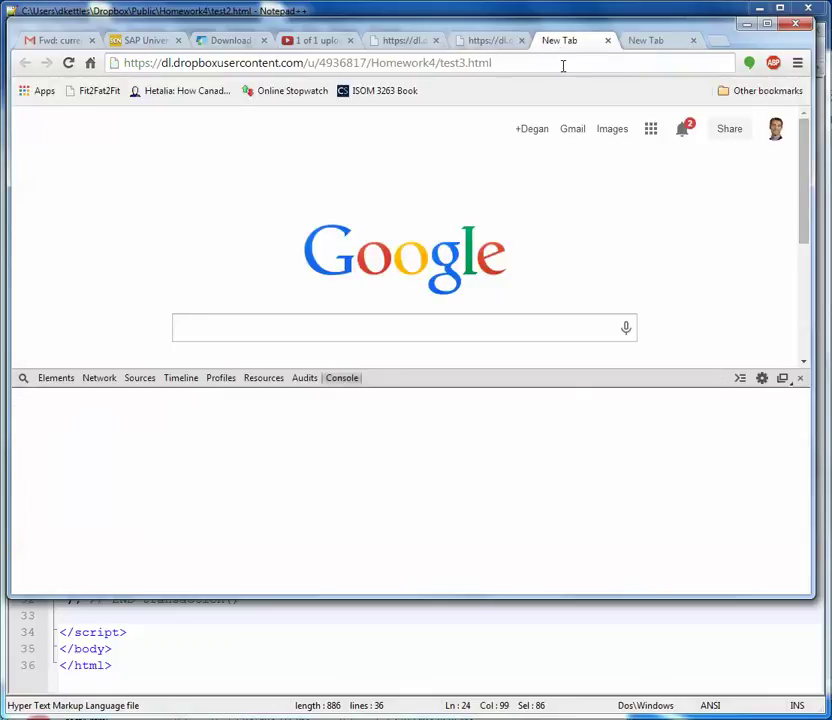
click(563, 66)
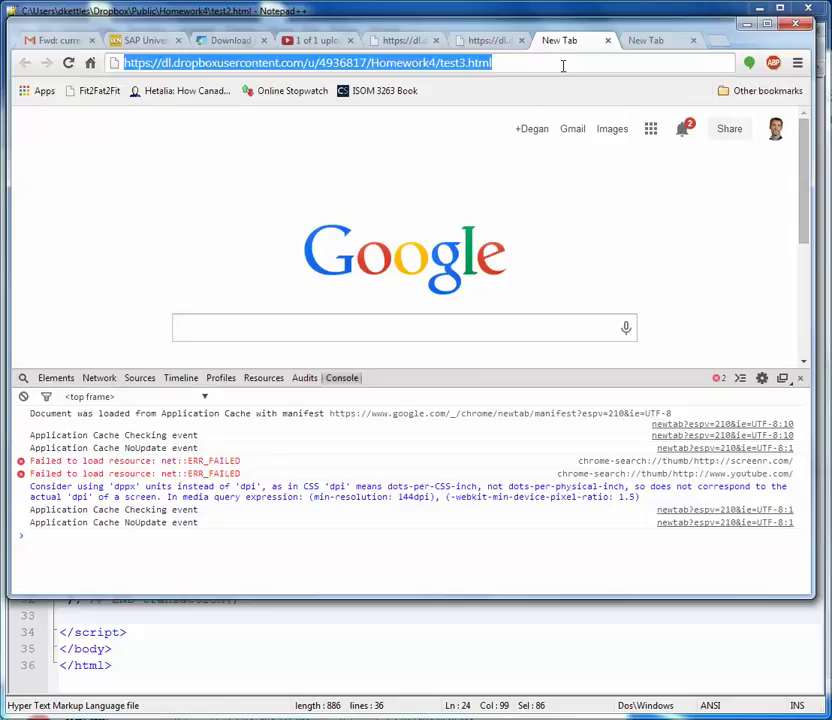
click(563, 66)
key(Return)
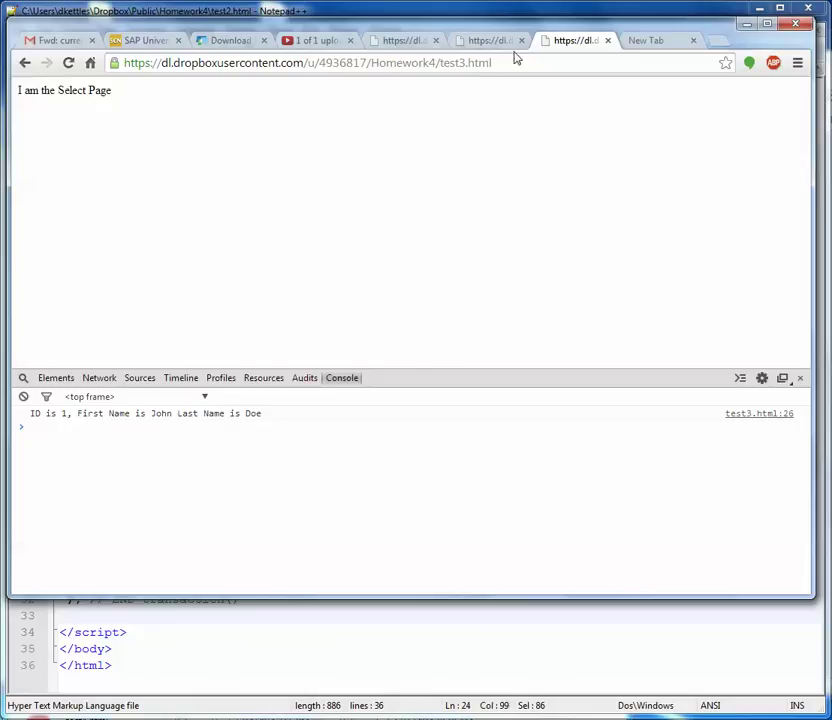
click(497, 44)
- Reload the insert page twice to add more rows, then rerun the test3.html select page
click(537, 62)
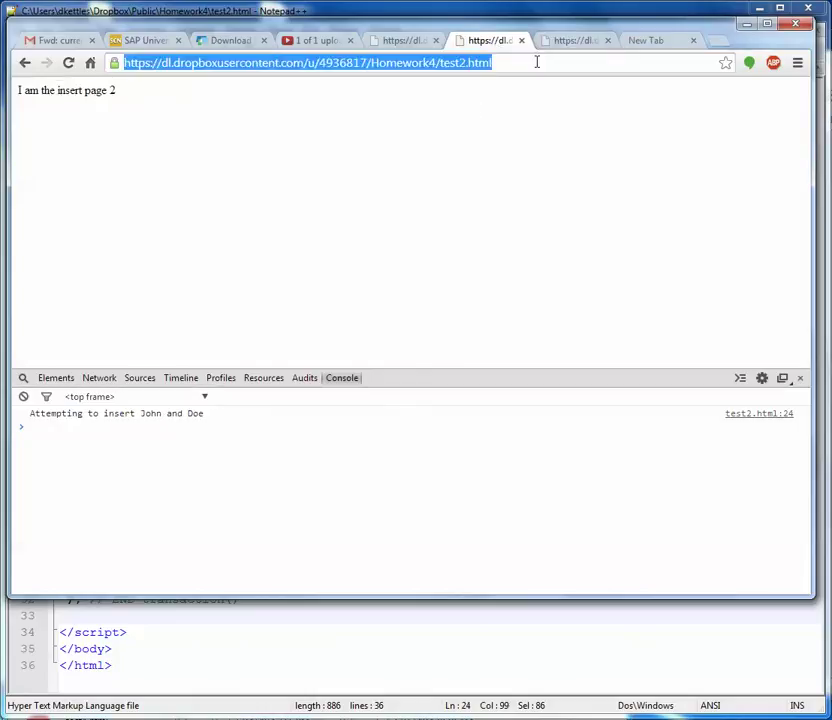
key(Return)
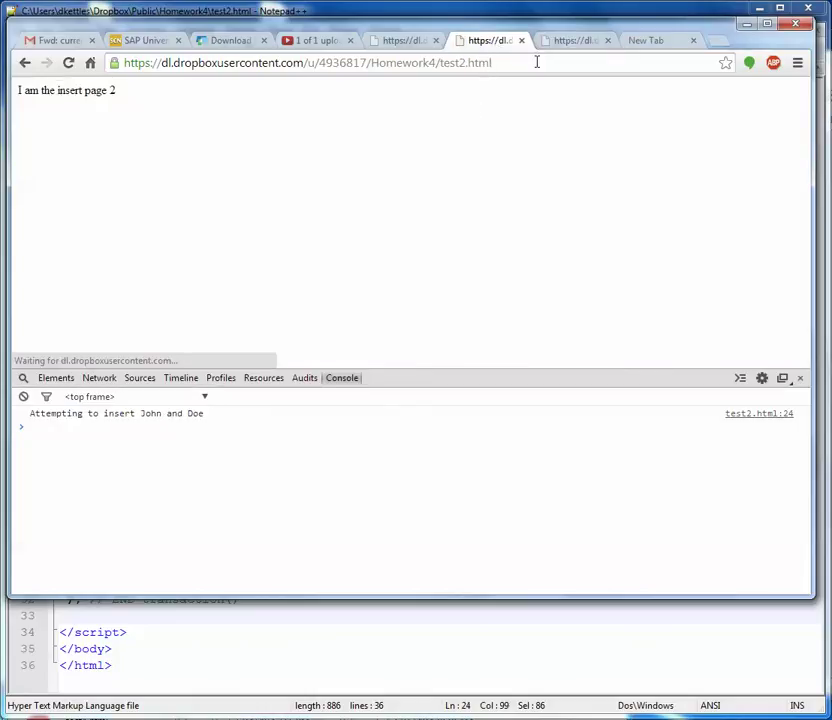
click(559, 64)
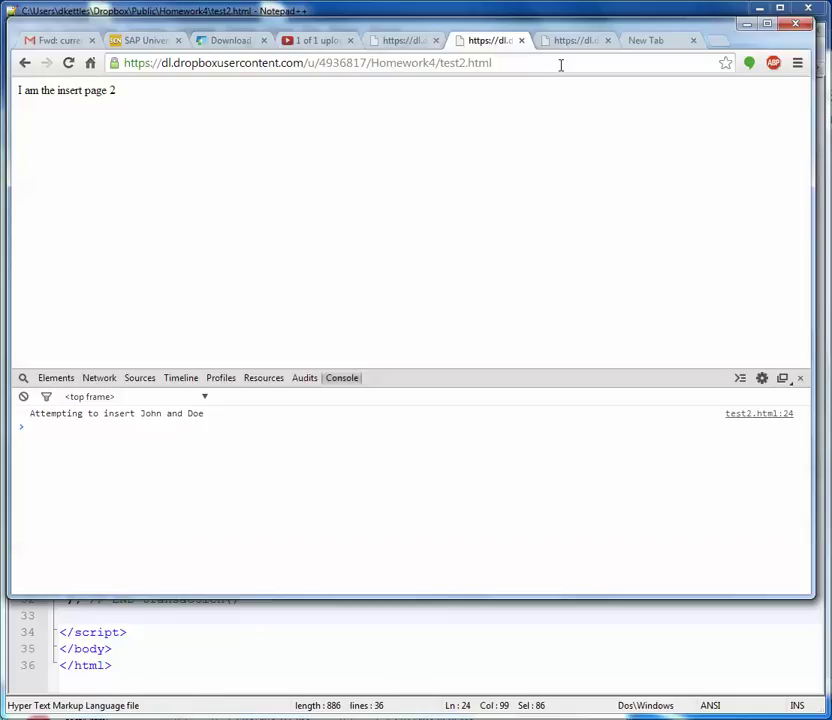
key(Return)
click(565, 40)
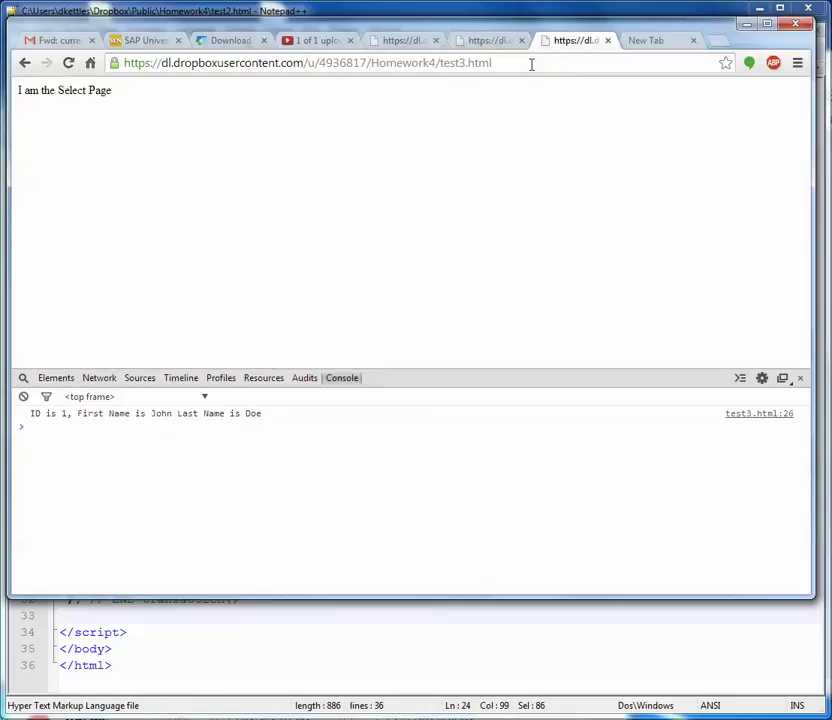
double_click(534, 64)
click(534, 64)
key(Return)
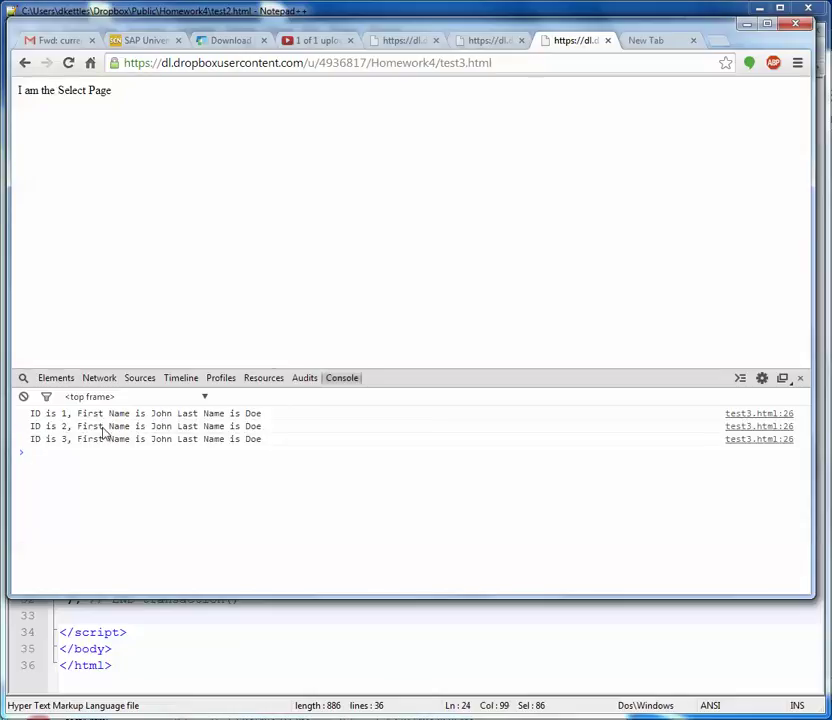
- Verify MyMobileApp's customer table holds three John Doe rows, IDs 1–3, then reload the Select page
click(266, 380)
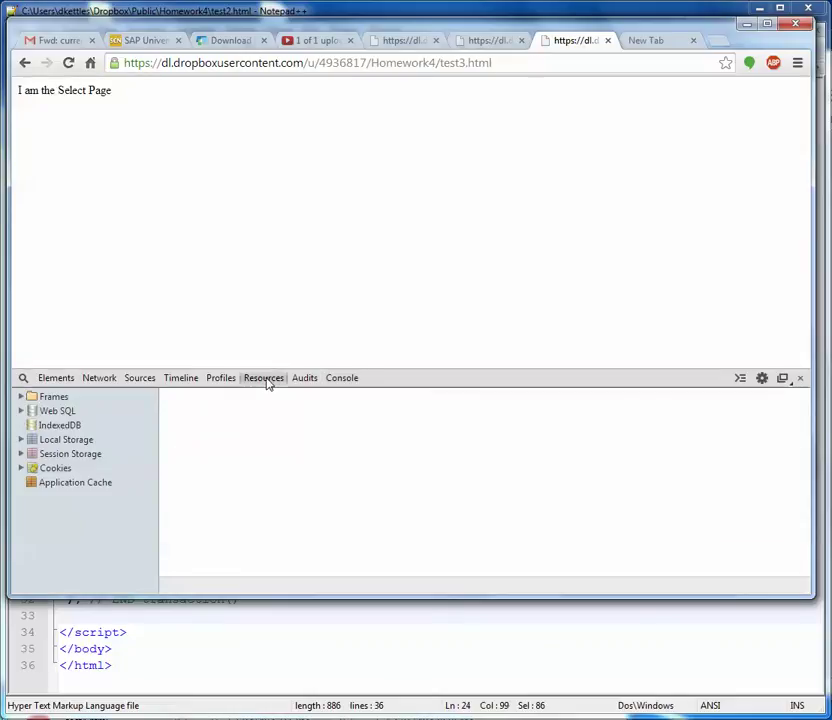
click(21, 411)
click(36, 427)
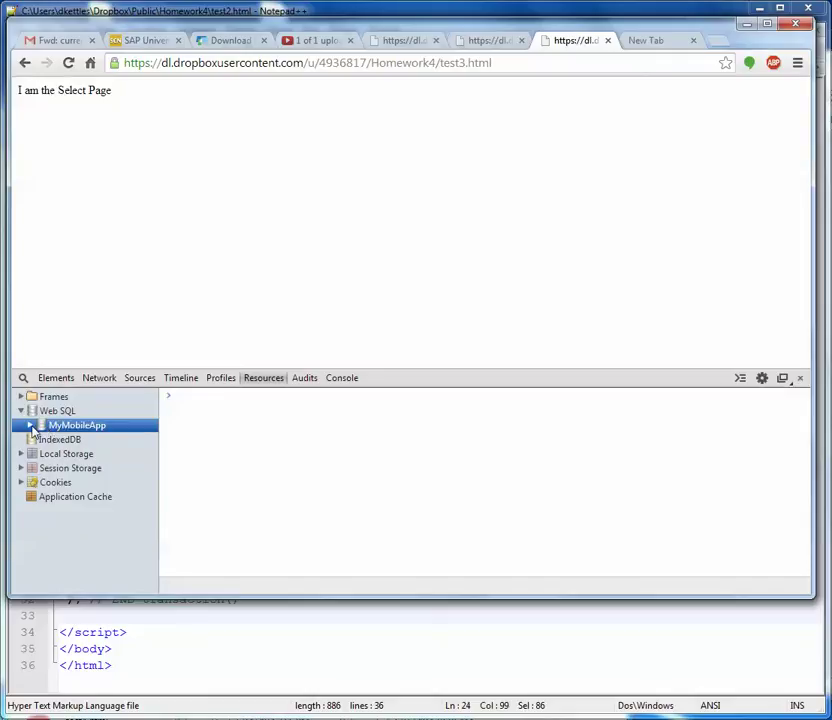
click(31, 426)
click(54, 443)
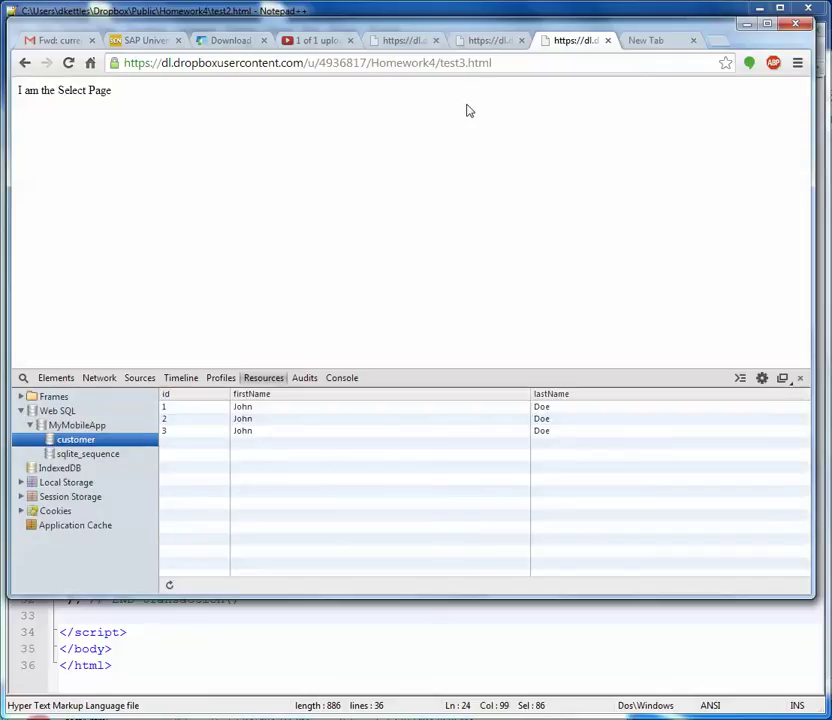
click(508, 66)
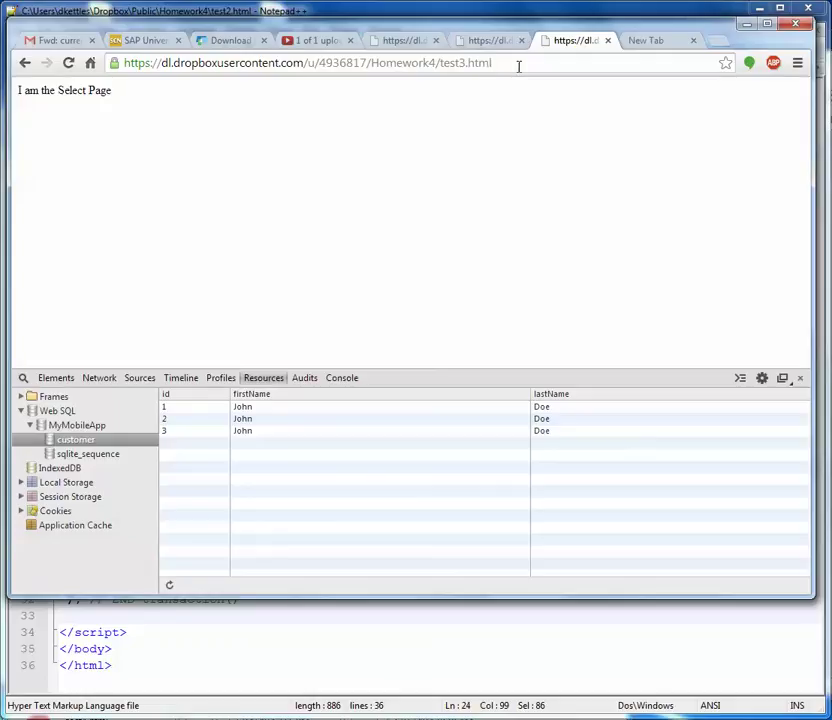
key(Return)
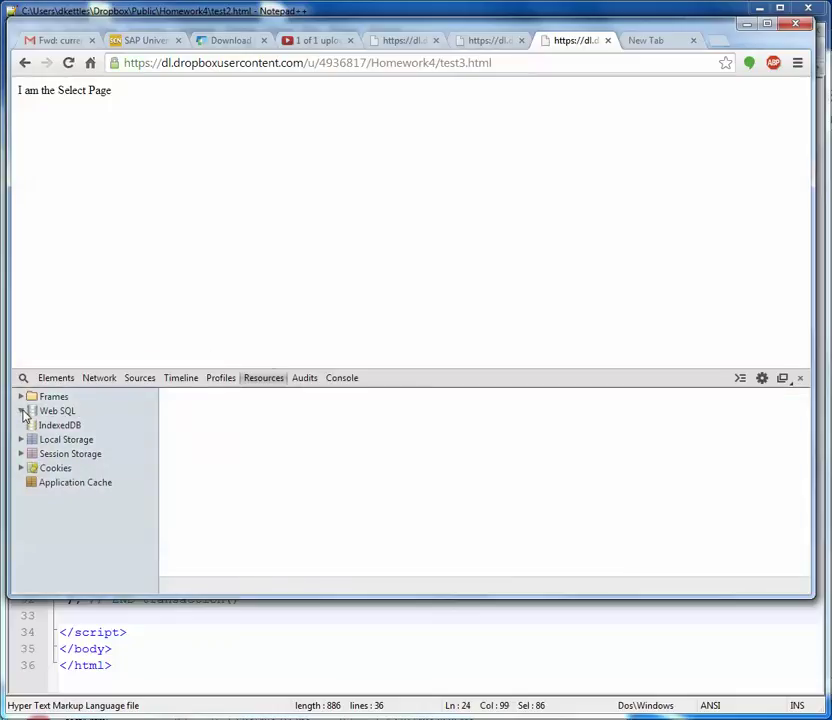
- Check the page's console output, then return to the Web SQL storage view
click(333, 380)
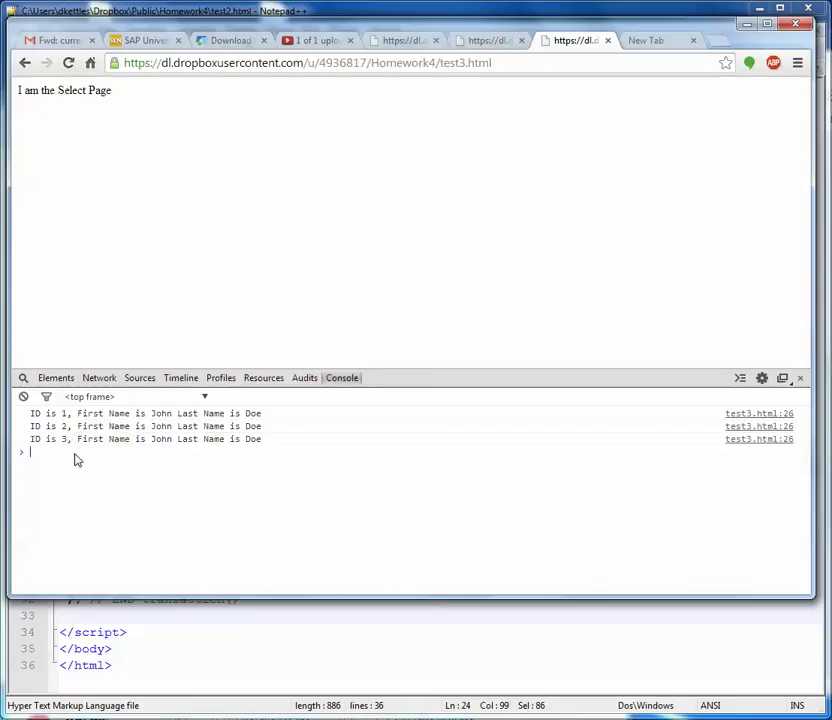
click(264, 378)
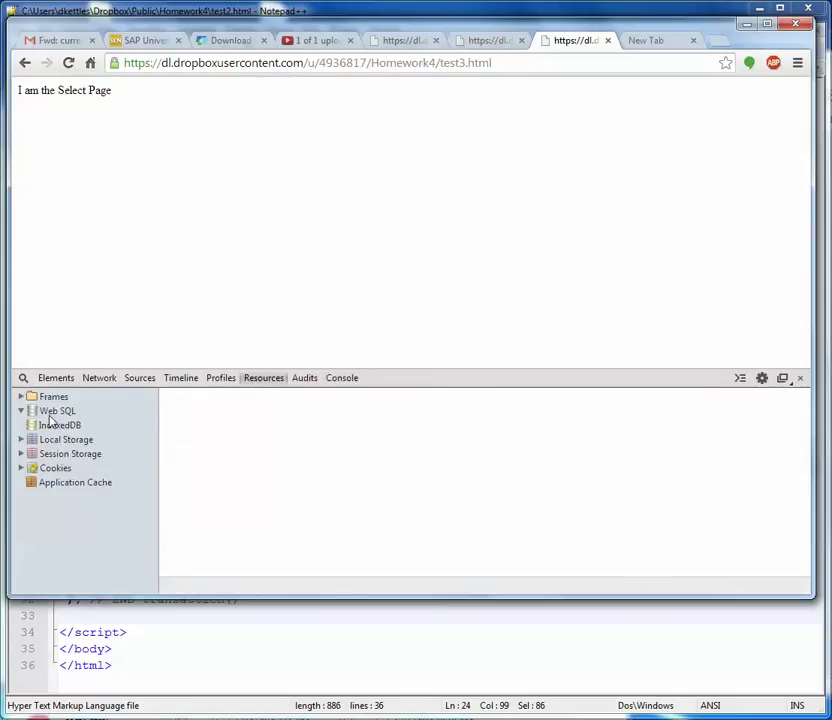
click(52, 412)
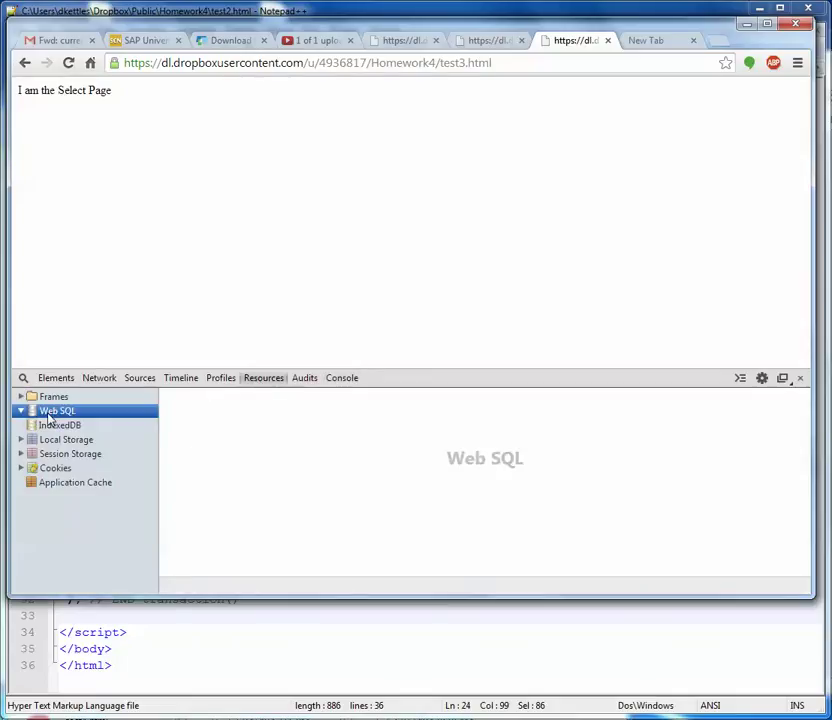
- Load the copied test3.html Select page in a new tab with DevTools open
click(531, 63)
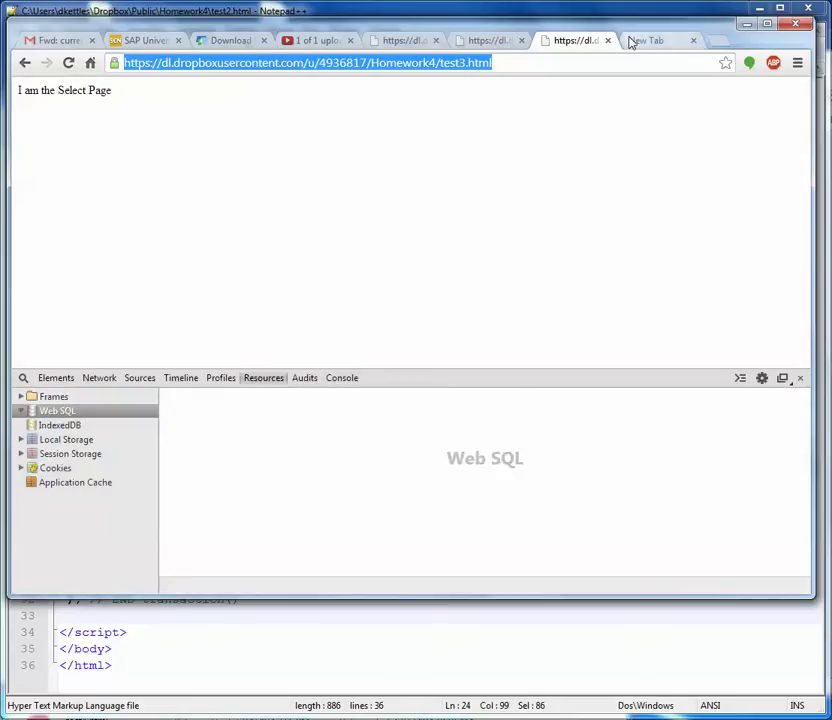
click(716, 42)
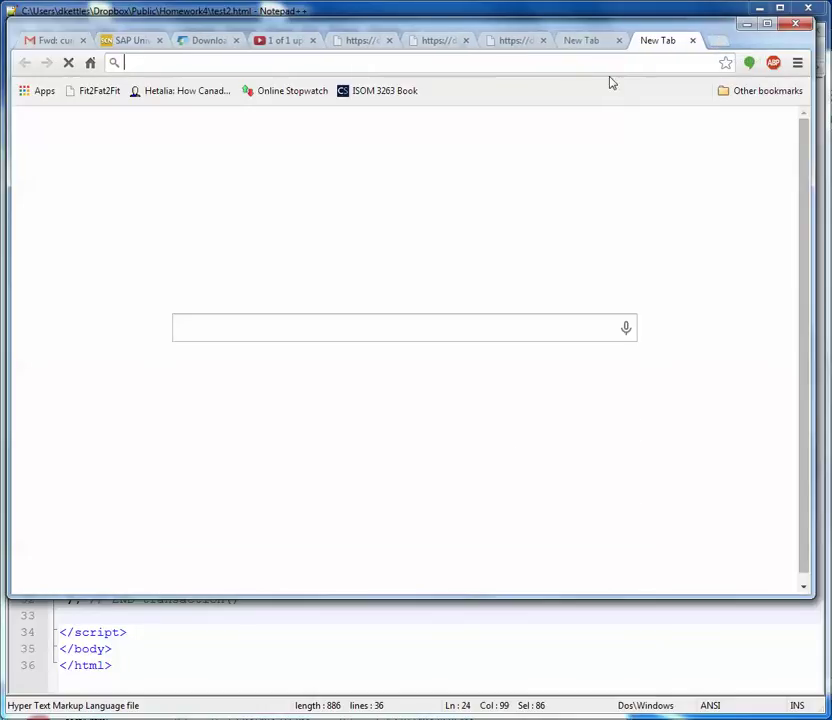
key(ctrl+shift+i)
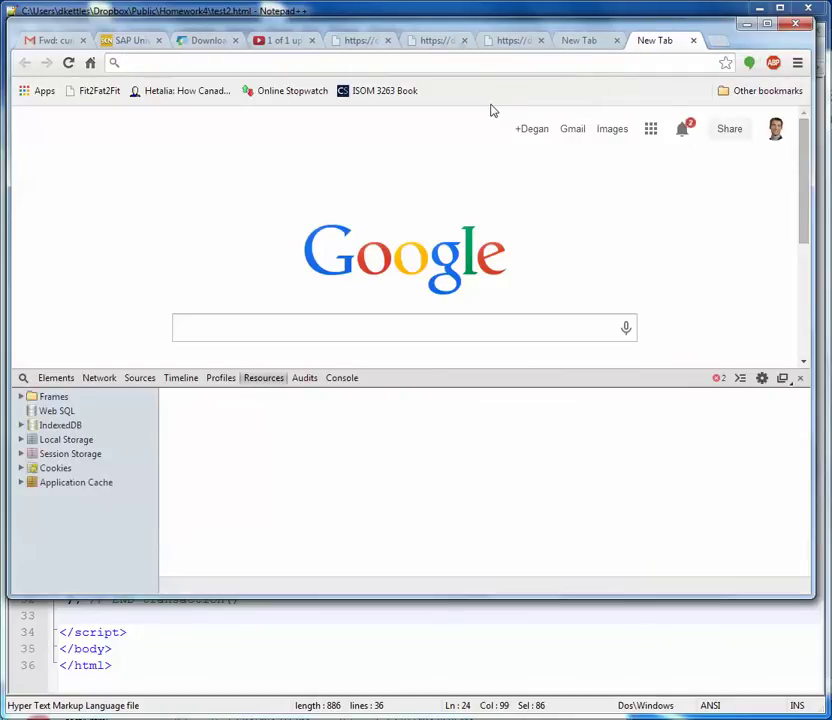
click(388, 63)
text(https://dl.dropboxusercontent.com/u/4936817/Homework4/test3.html)
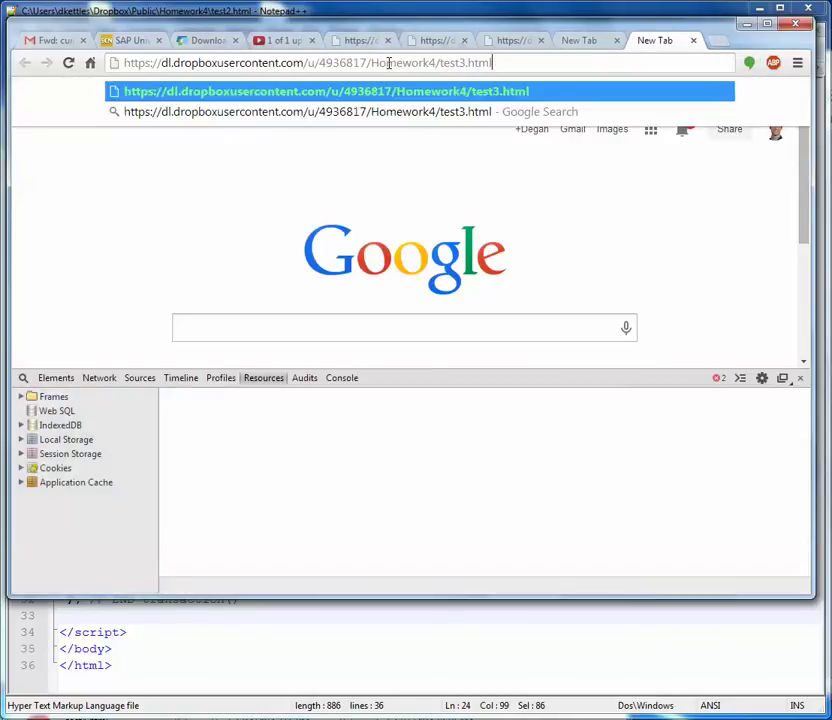
key(Return)
- Show MyMobileApp's customer table in Web SQL, still listing John Doe rows 1–3
click(55, 410)
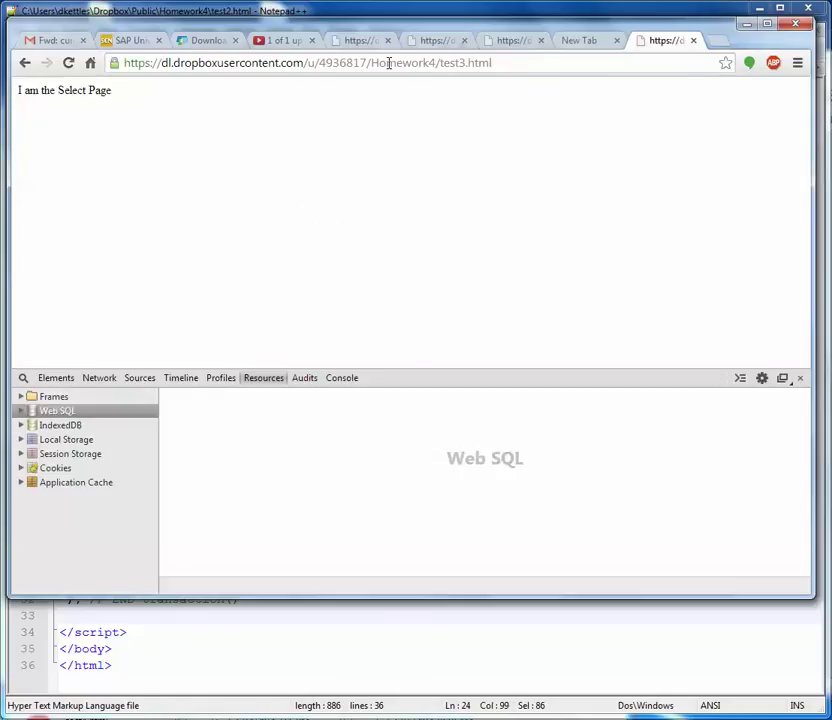
click(21, 410)
click(31, 425)
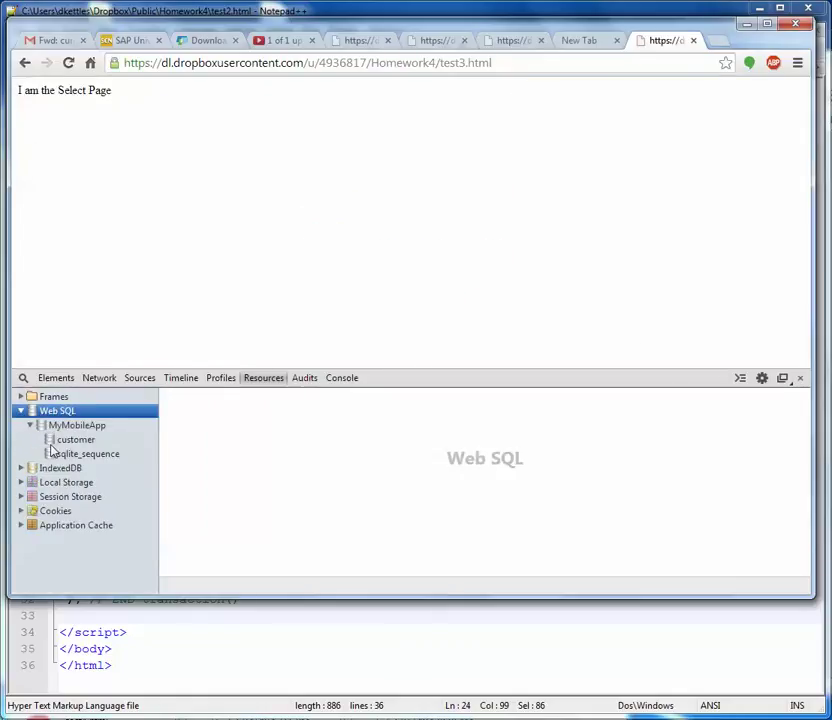
click(57, 441)
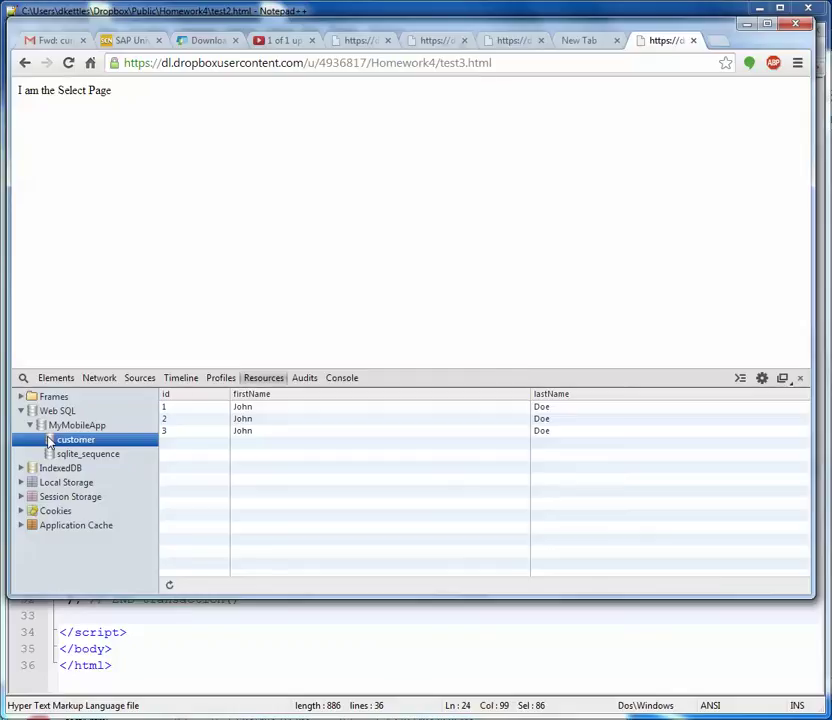
- Load the test4.html Delete page in the new tab with DevTools open
click(572, 43)
click(540, 62)
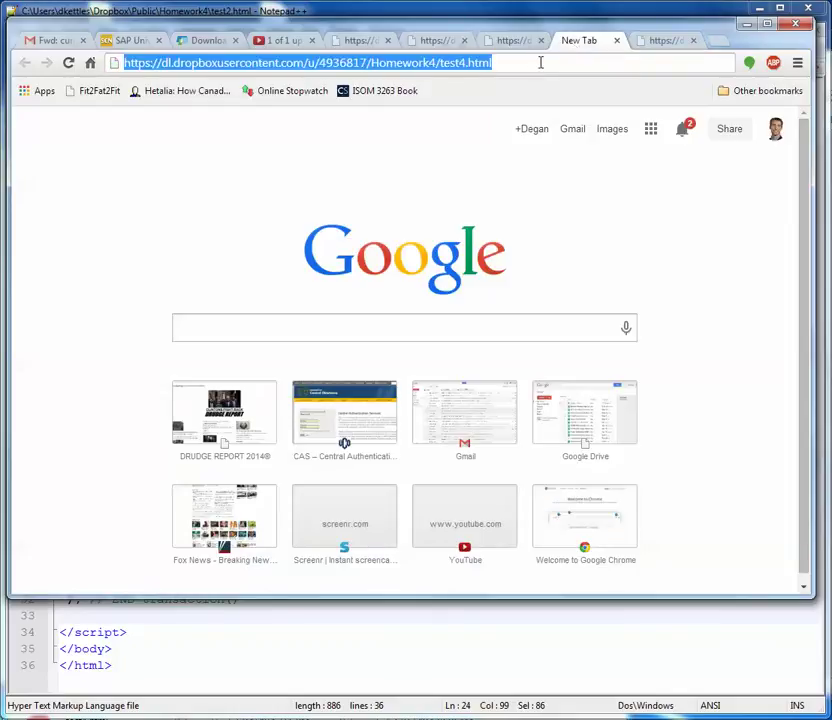
key(F12)
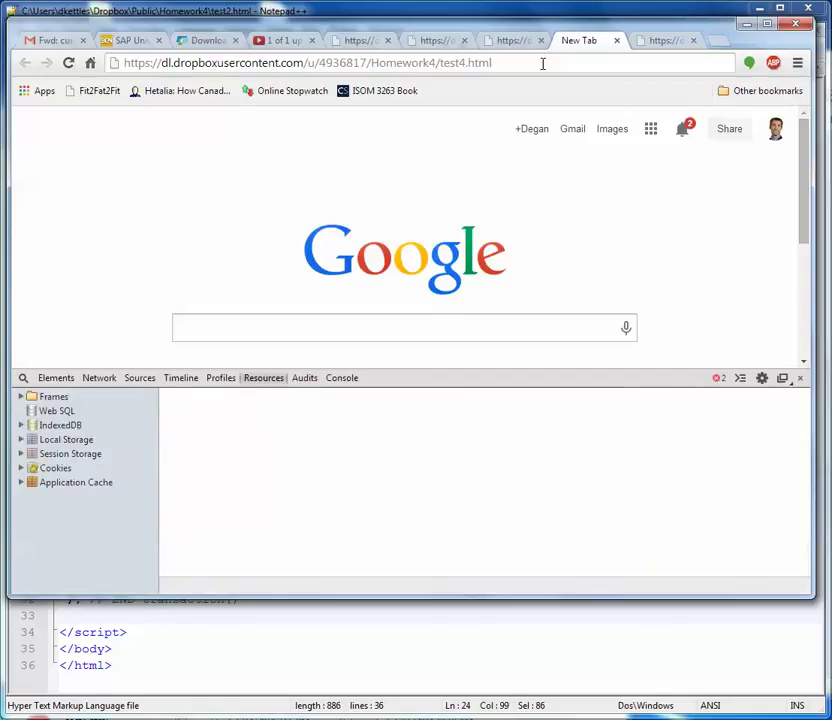
click(543, 63)
double_click(543, 63)
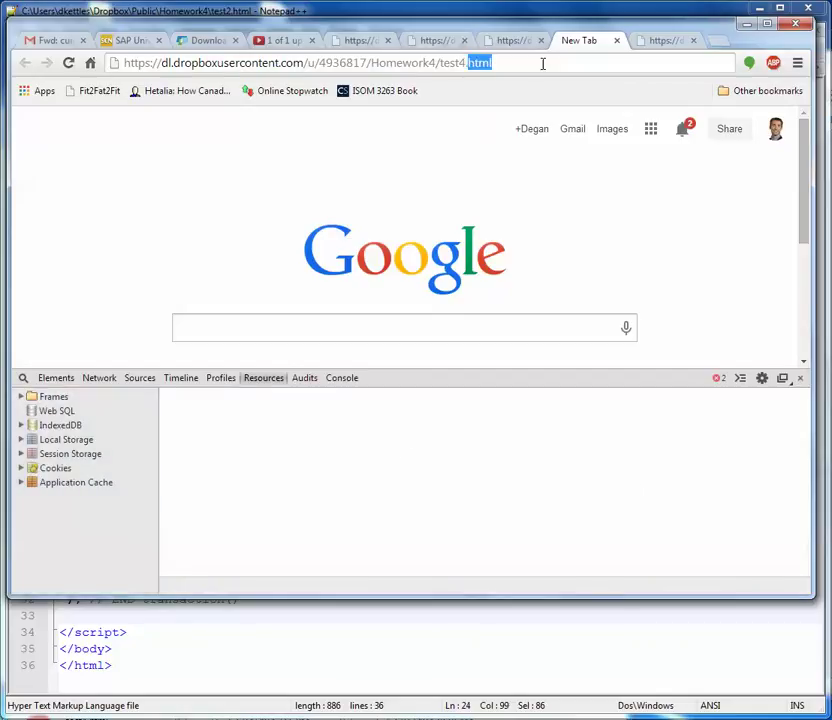
click(543, 63)
key(Return)
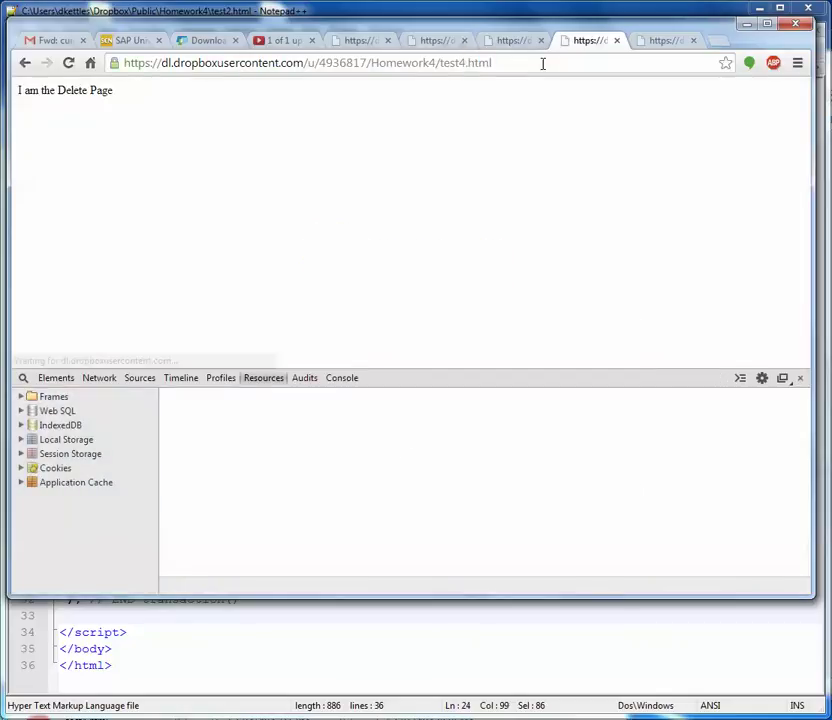
- Check the Delete page's console output and confirm customer rows 2 and 3 remain
click(346, 380)
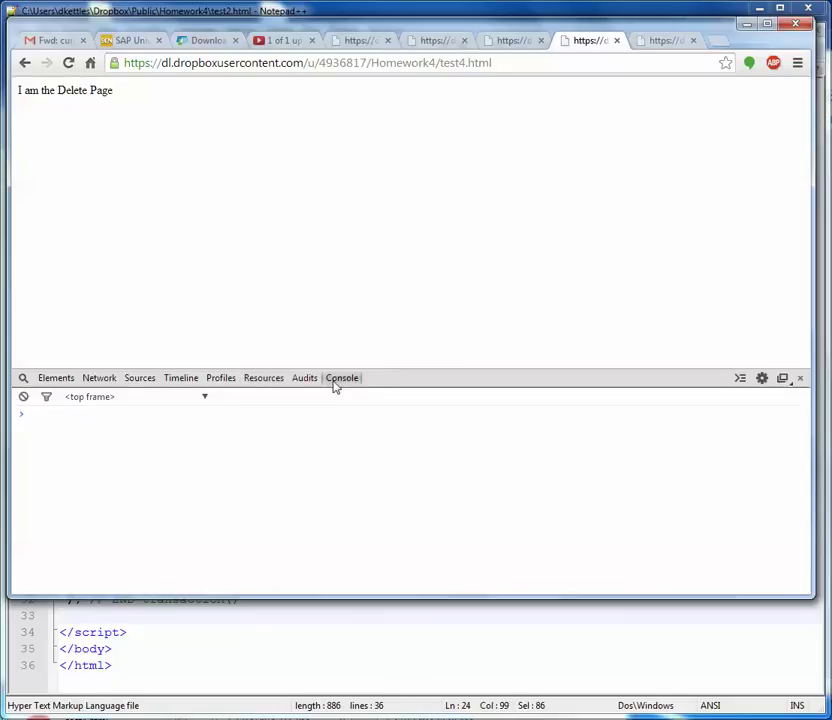
click(257, 380)
click(21, 411)
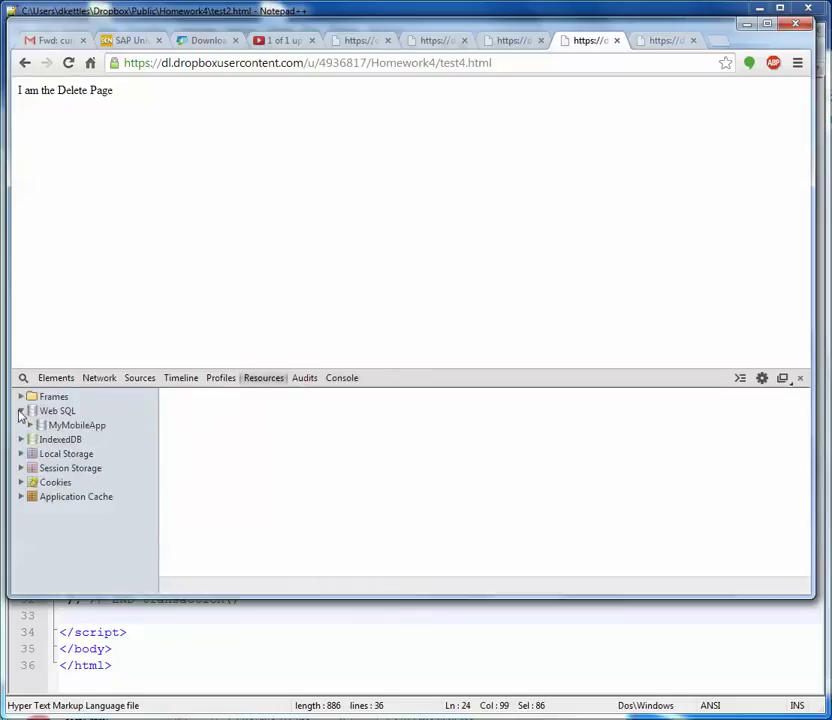
click(30, 425)
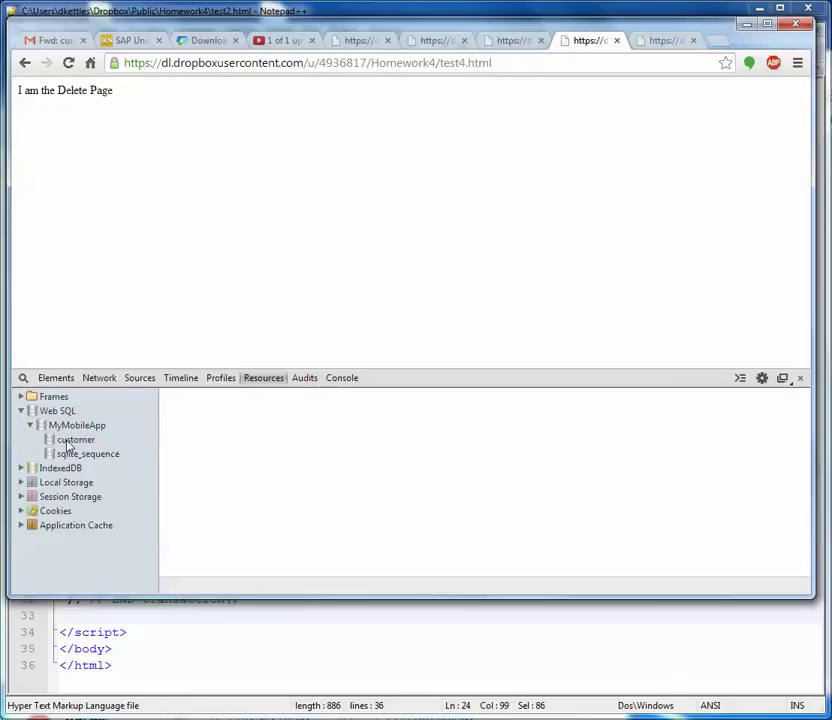
click(70, 441)
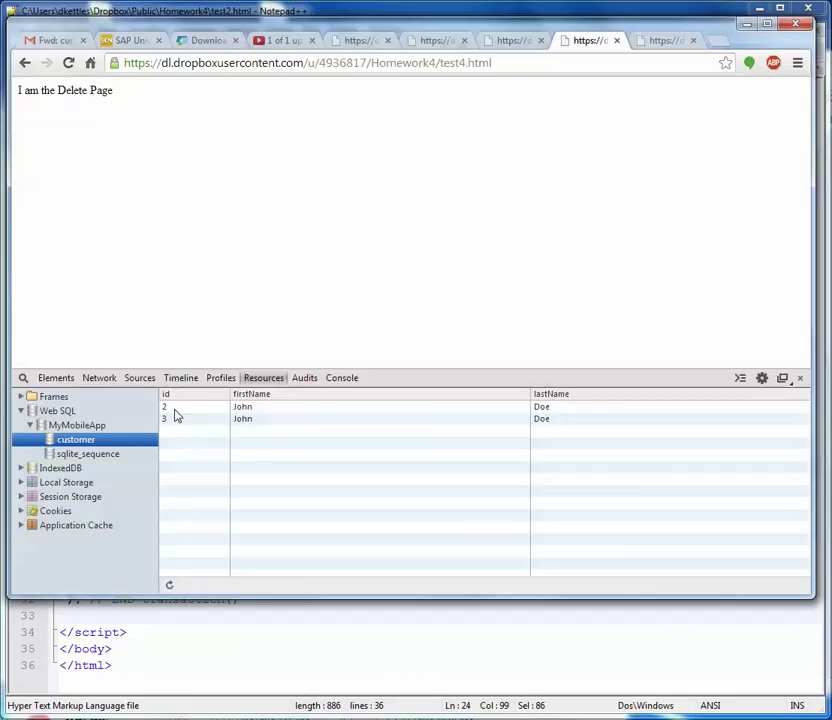
- Rerun test3.html with the Console showing only customers 2 and 3, then return to Notepad++
click(516, 41)
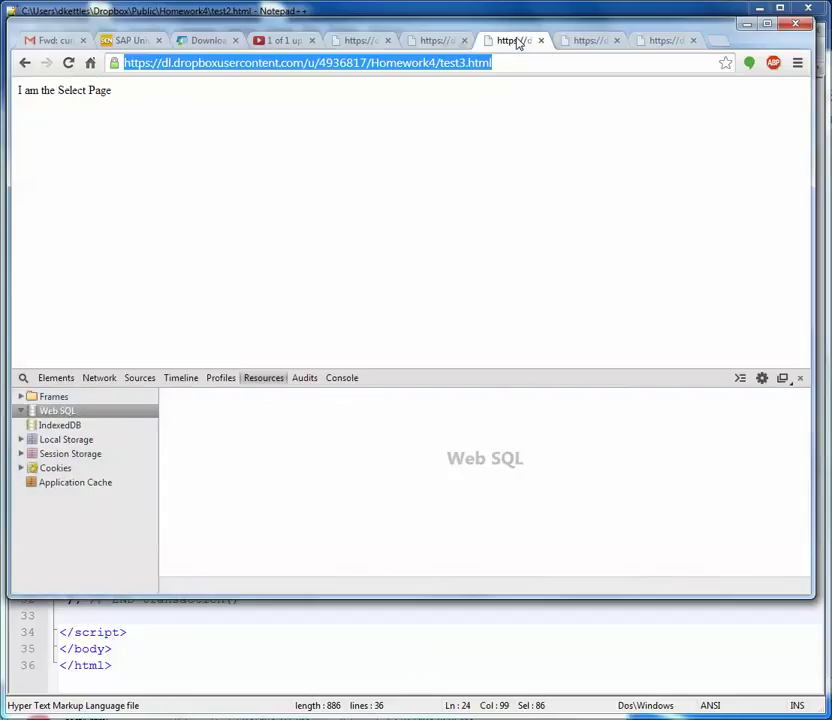
click(433, 42)
click(496, 41)
click(343, 379)
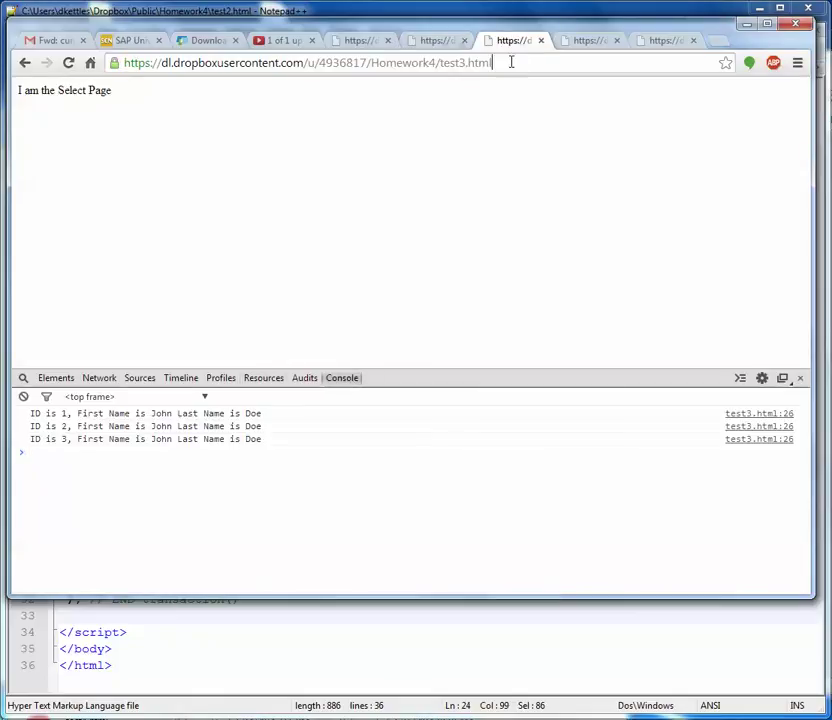
key(F5)
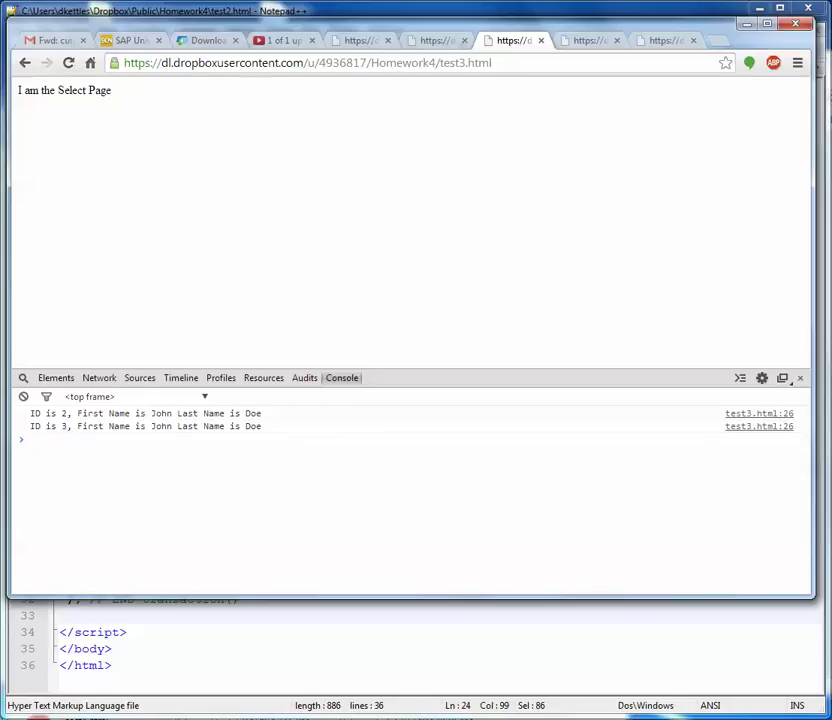
key(alt+Tab)
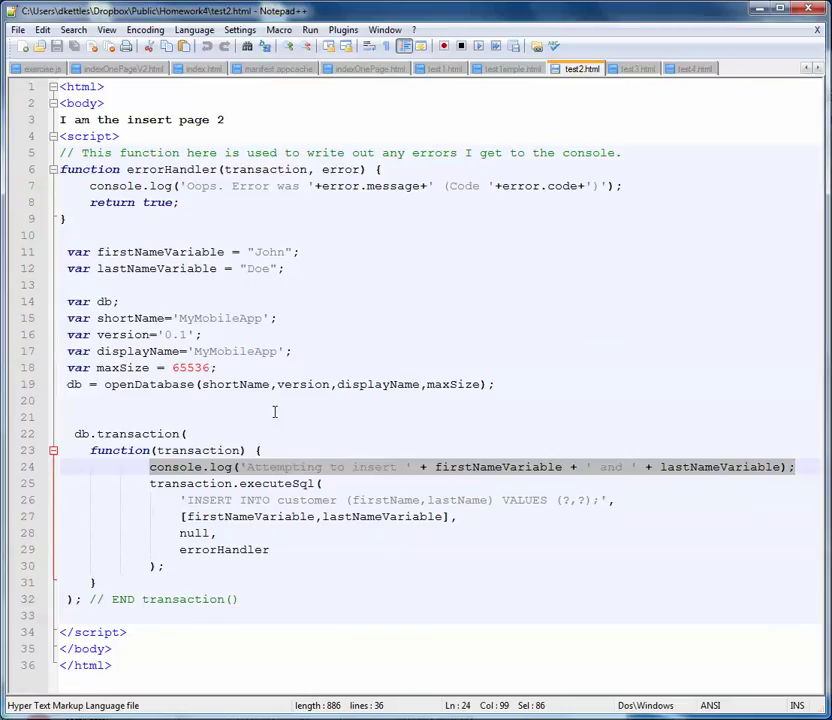